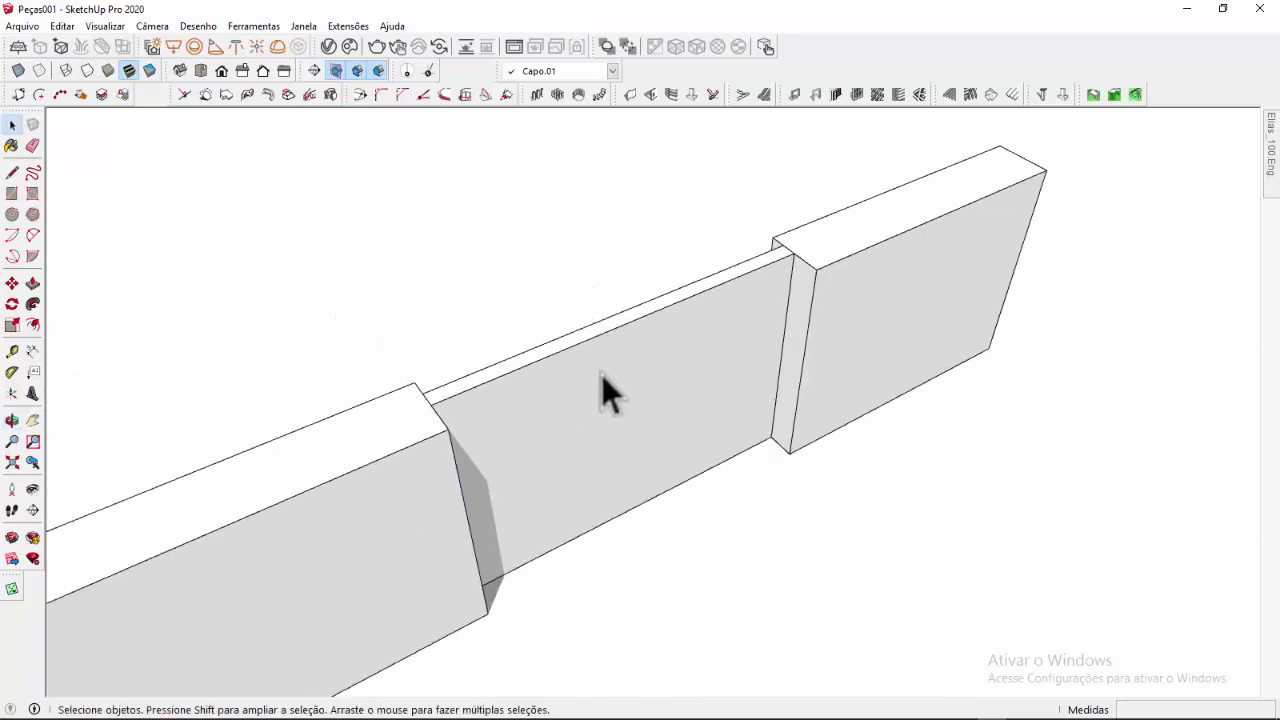
Examine the white wall panels and the thinner middle panel between them from several angles
scroll(514, 394, "up", 3)
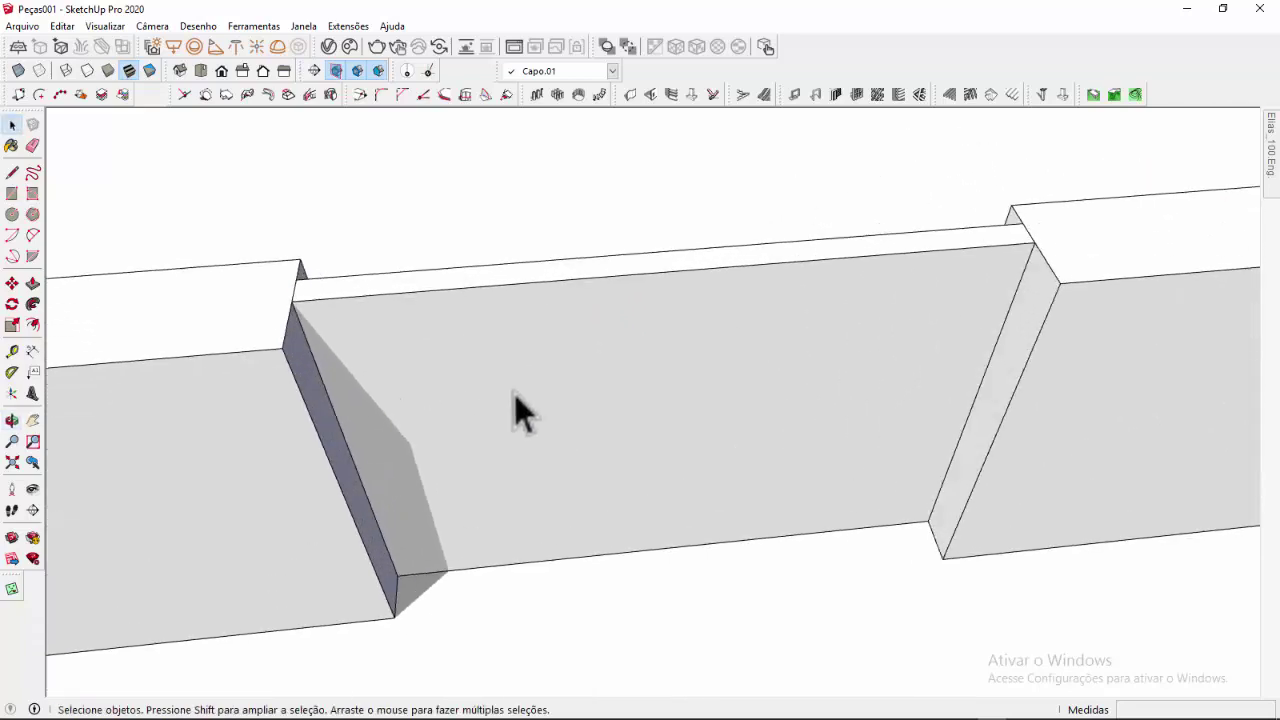
scroll(640, 380, "up", 1)
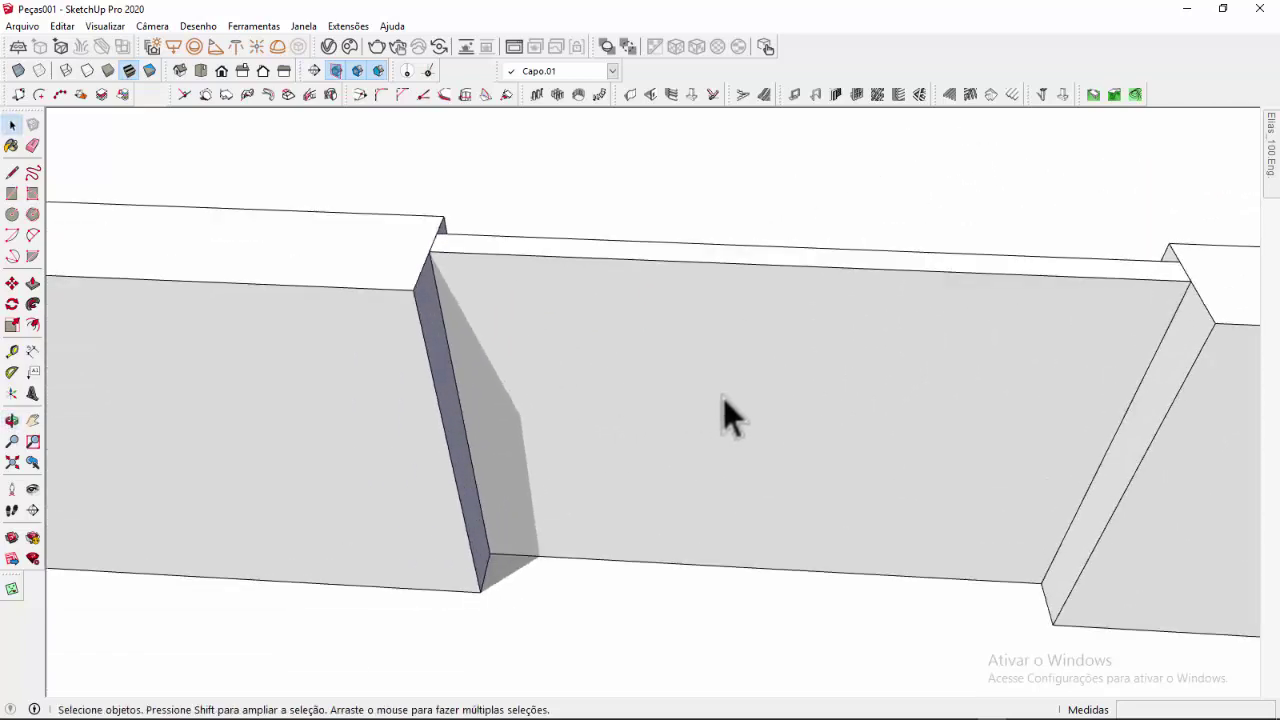
middle_click_drag(805, 423, 507, 400, "shift")
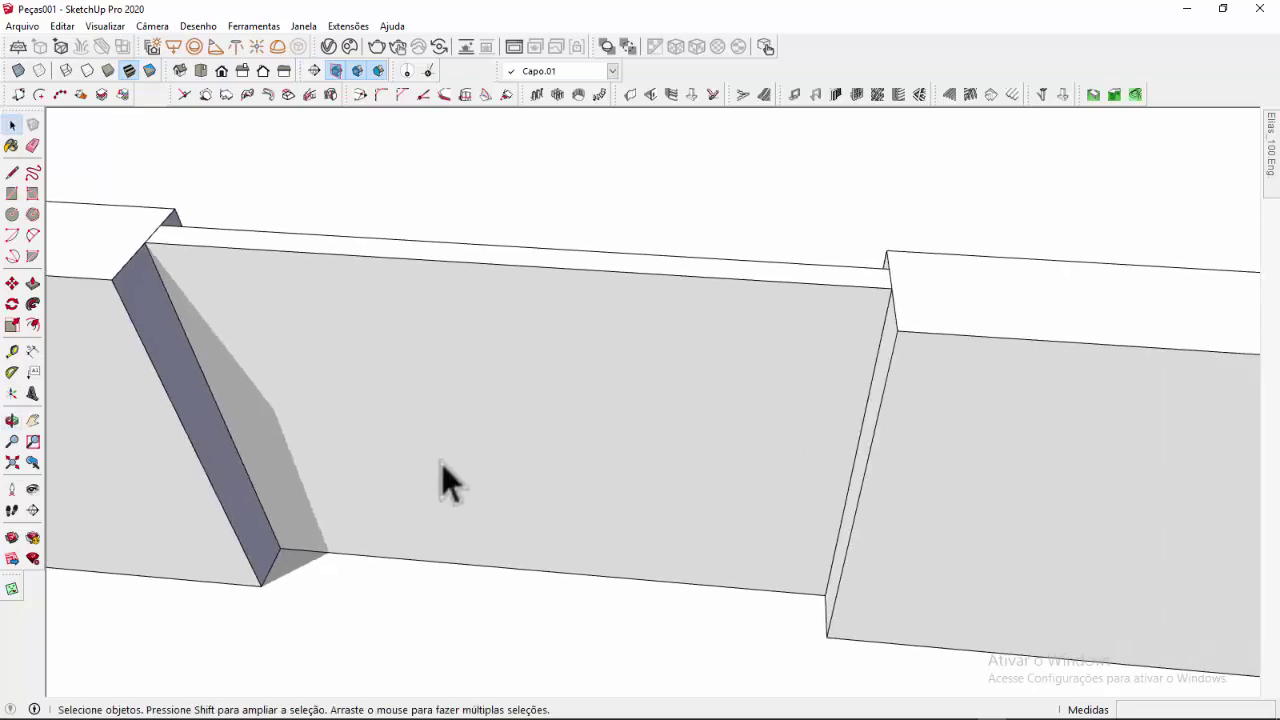
middle_click_drag(441, 463, 543, 368)
scroll(677, 420, "down", 4)
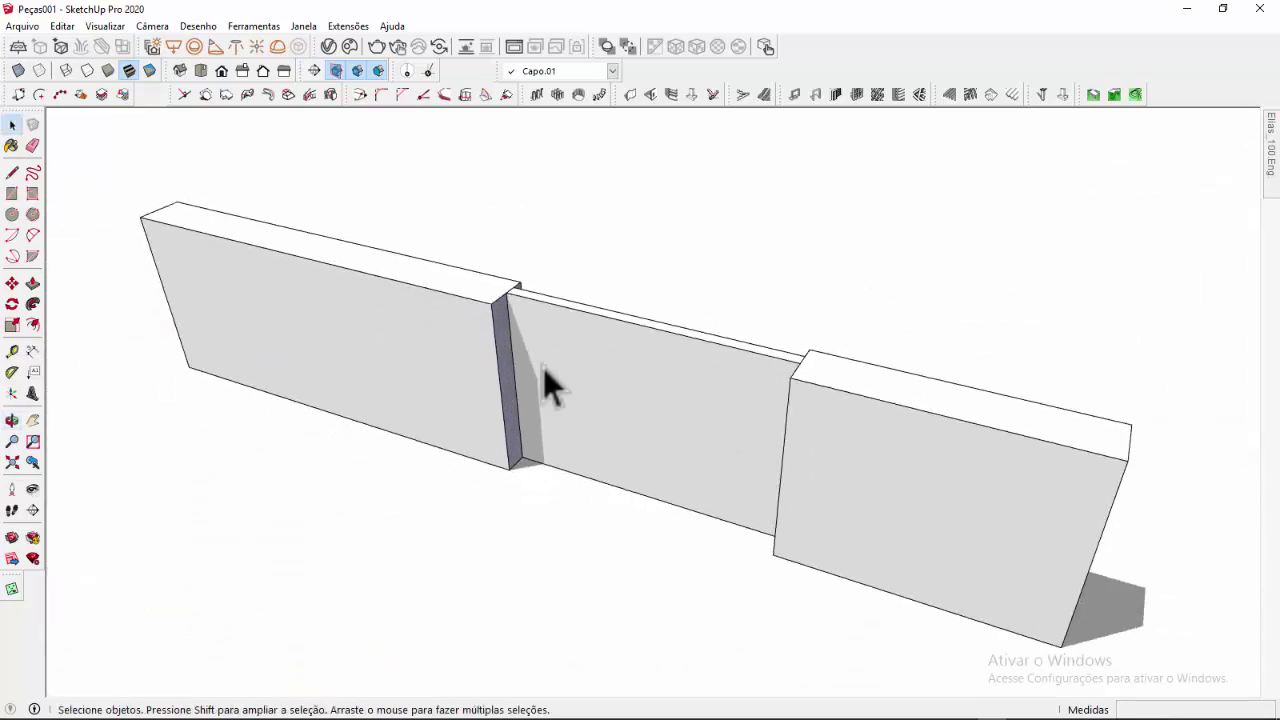
middle_click_drag(726, 423, 571, 427)
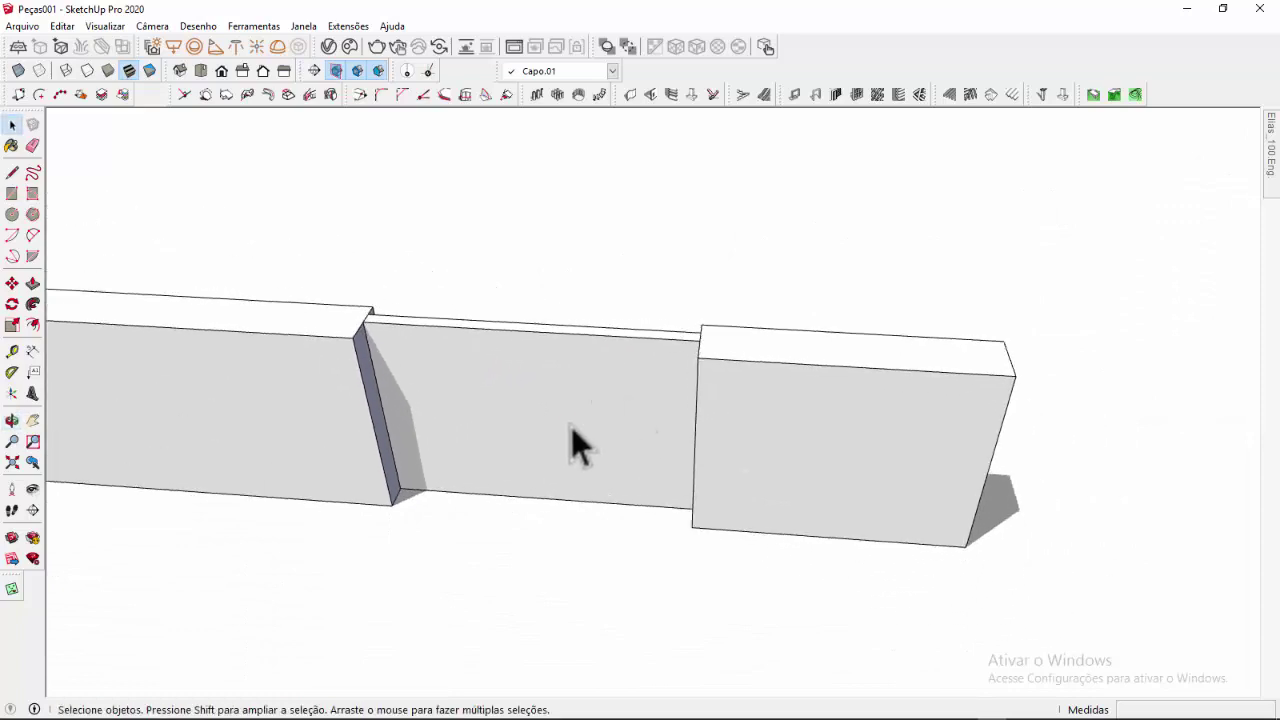
middle_click_drag(441, 394, 541, 396)
scroll(667, 358, "down", 4)
scroll(758, 346, "up", 3)
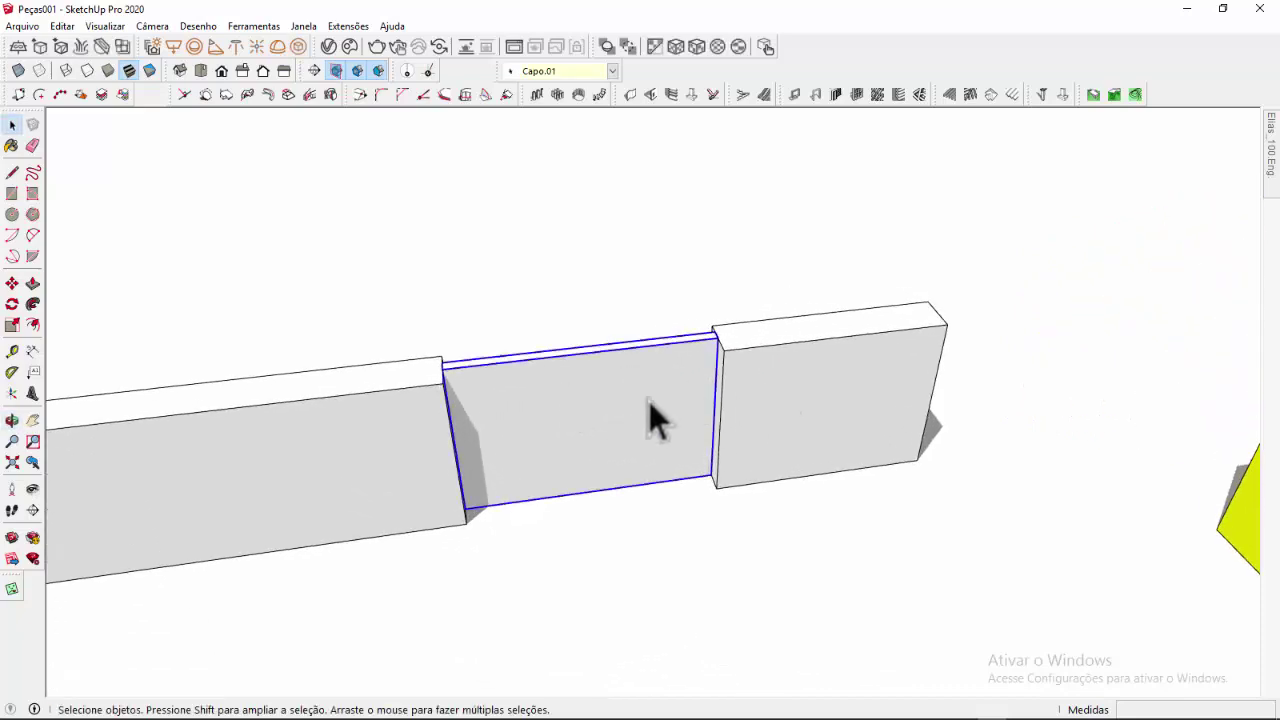
Rotate the thin middle panel horizontally about its upper corner beside the long panel by about 28.8°, swinging its far end forward
middle_click_drag(649, 401, 490, 390)
middle_click_drag(449, 341, 547, 349)
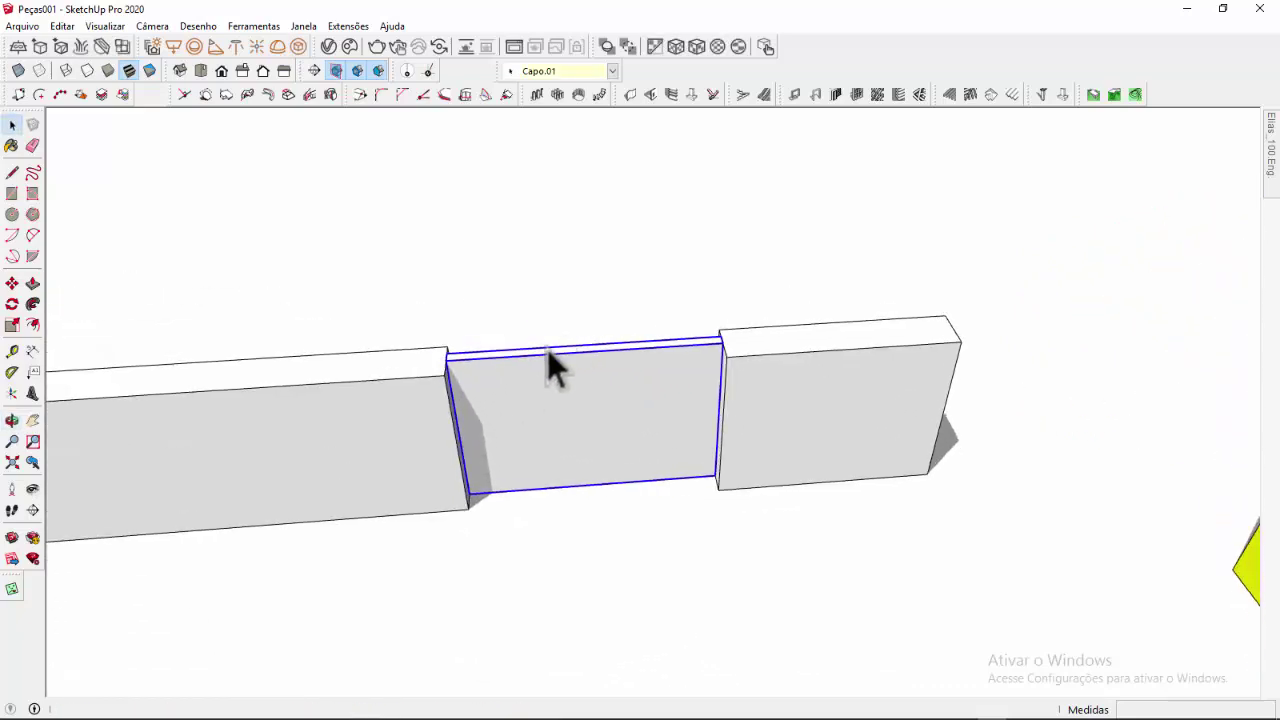
left_click(12, 304)
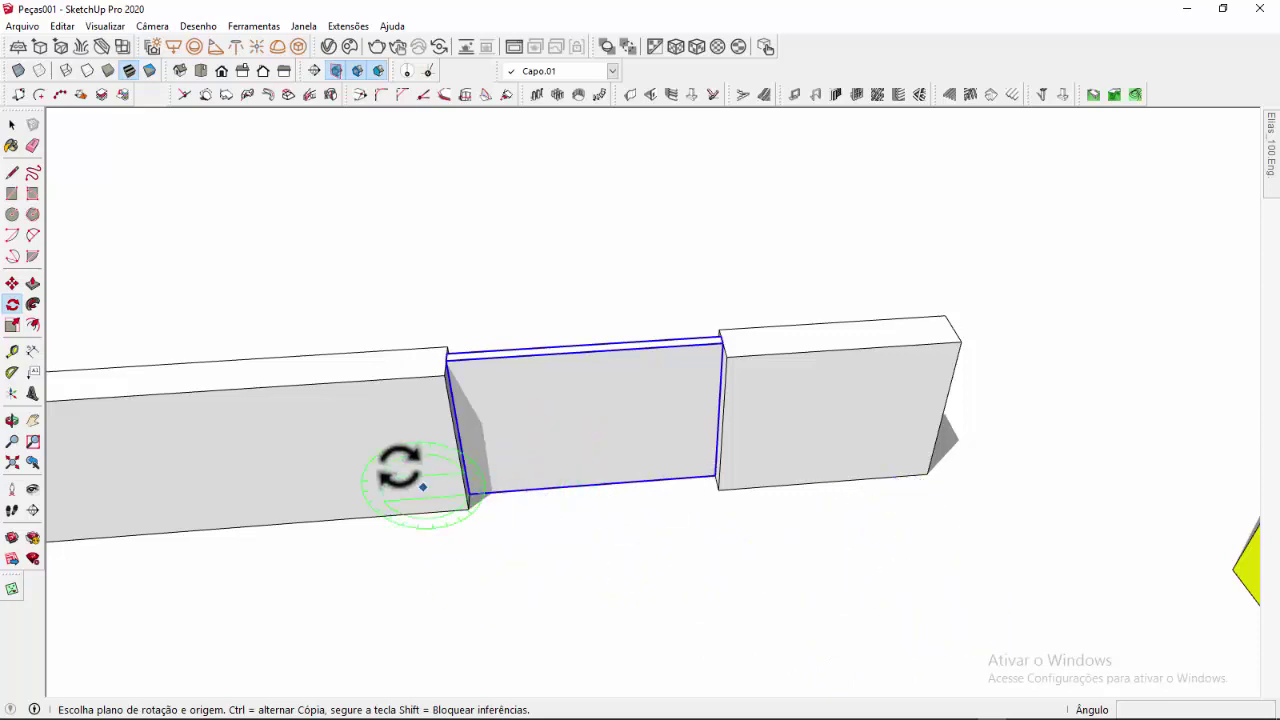
scroll(422, 487, "down", 3)
middle_click_drag(423, 466, 600, 530)
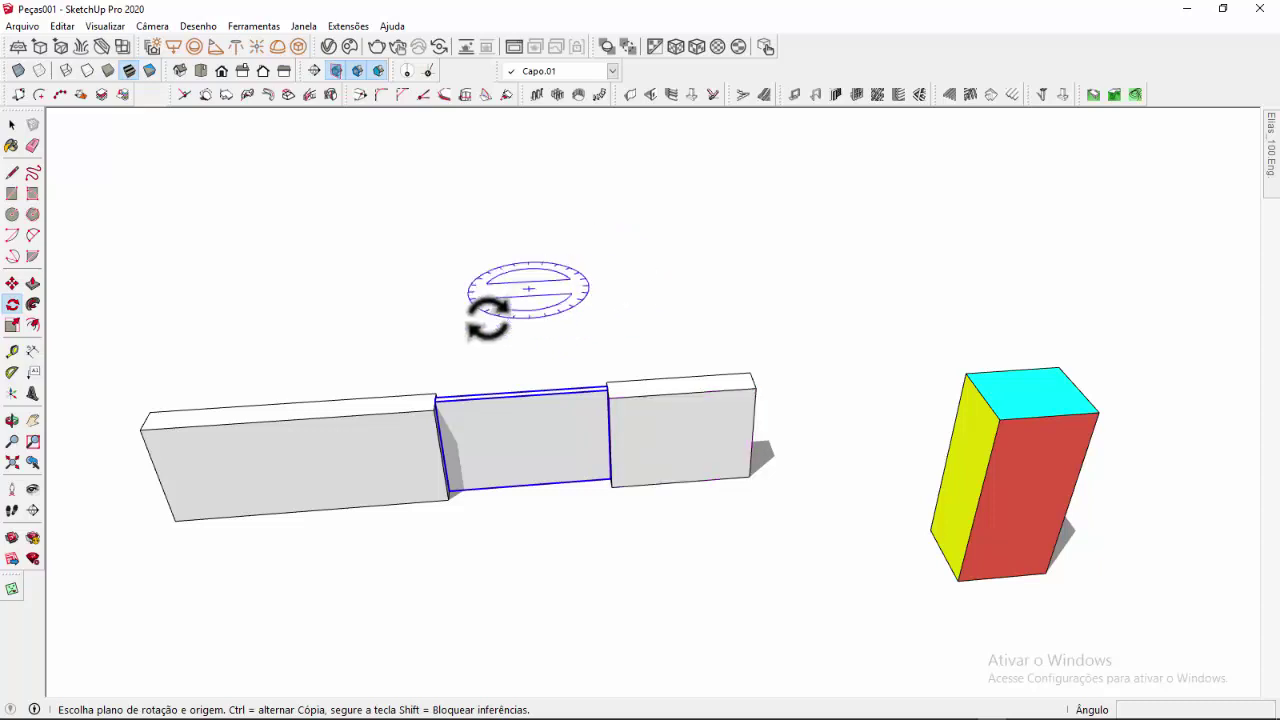
scroll(490, 395, "up", 4)
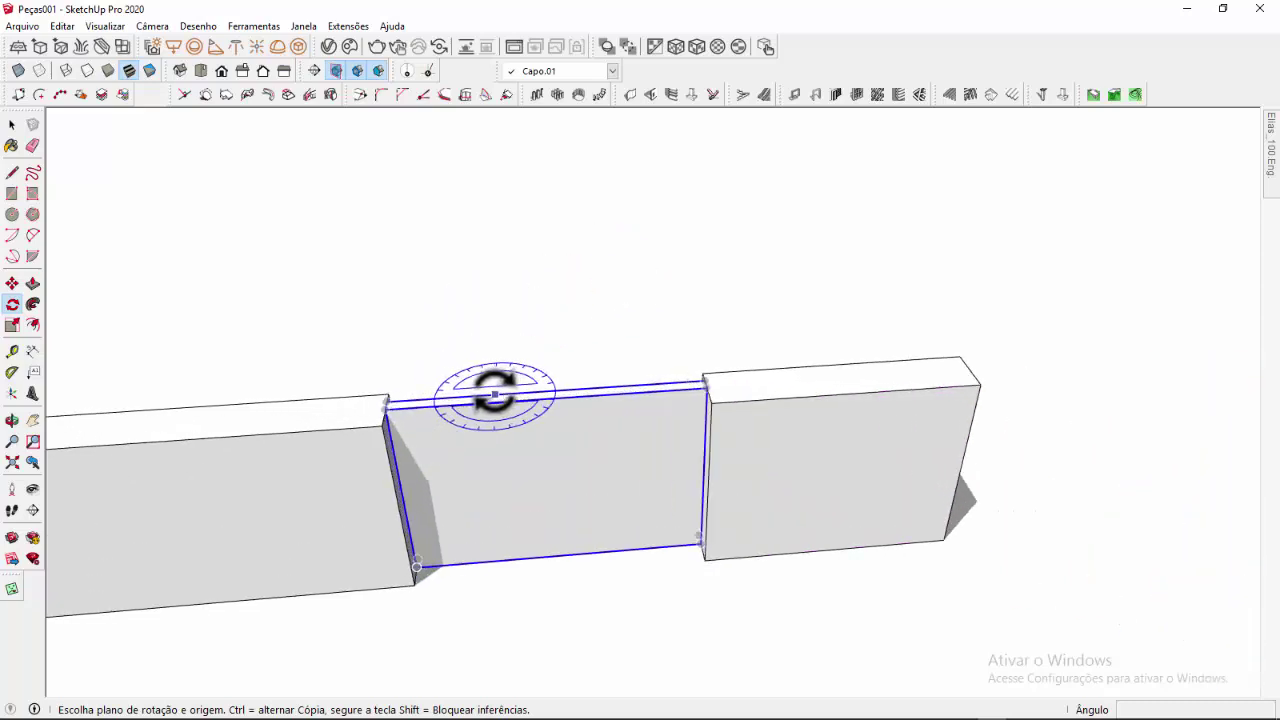
middle_click_drag(494, 393, 571, 366)
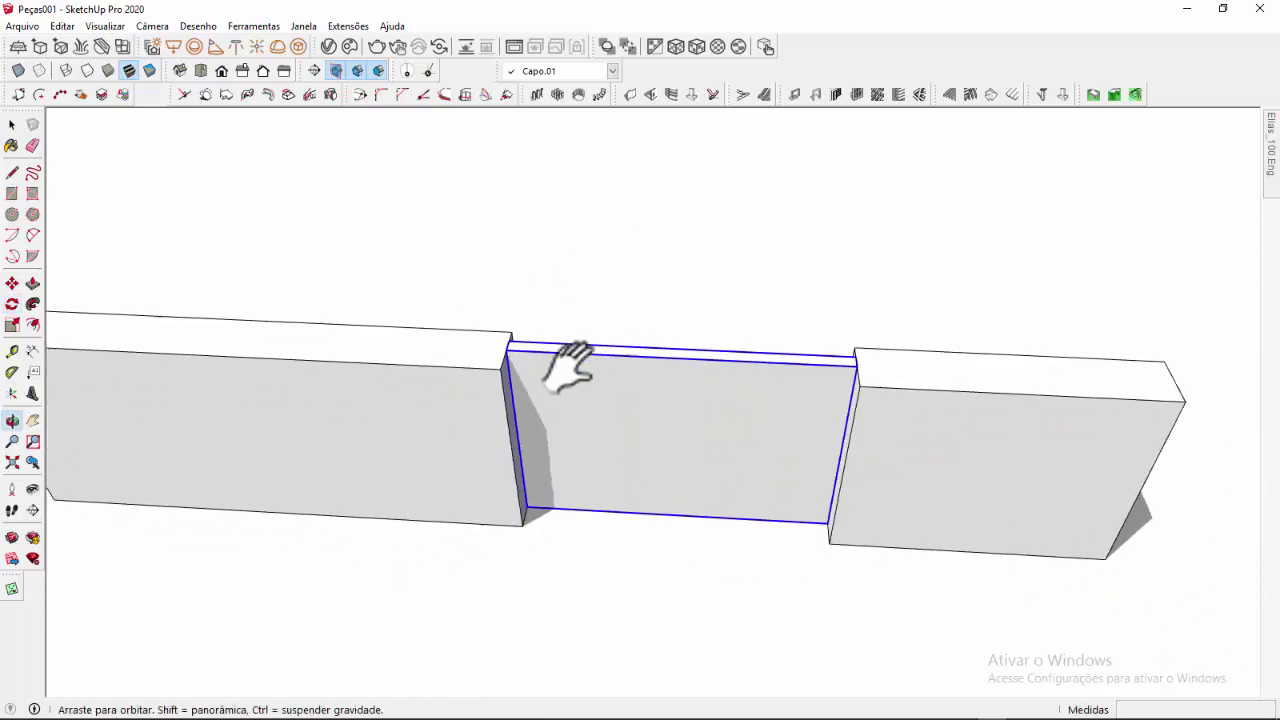
left_click(511, 347)
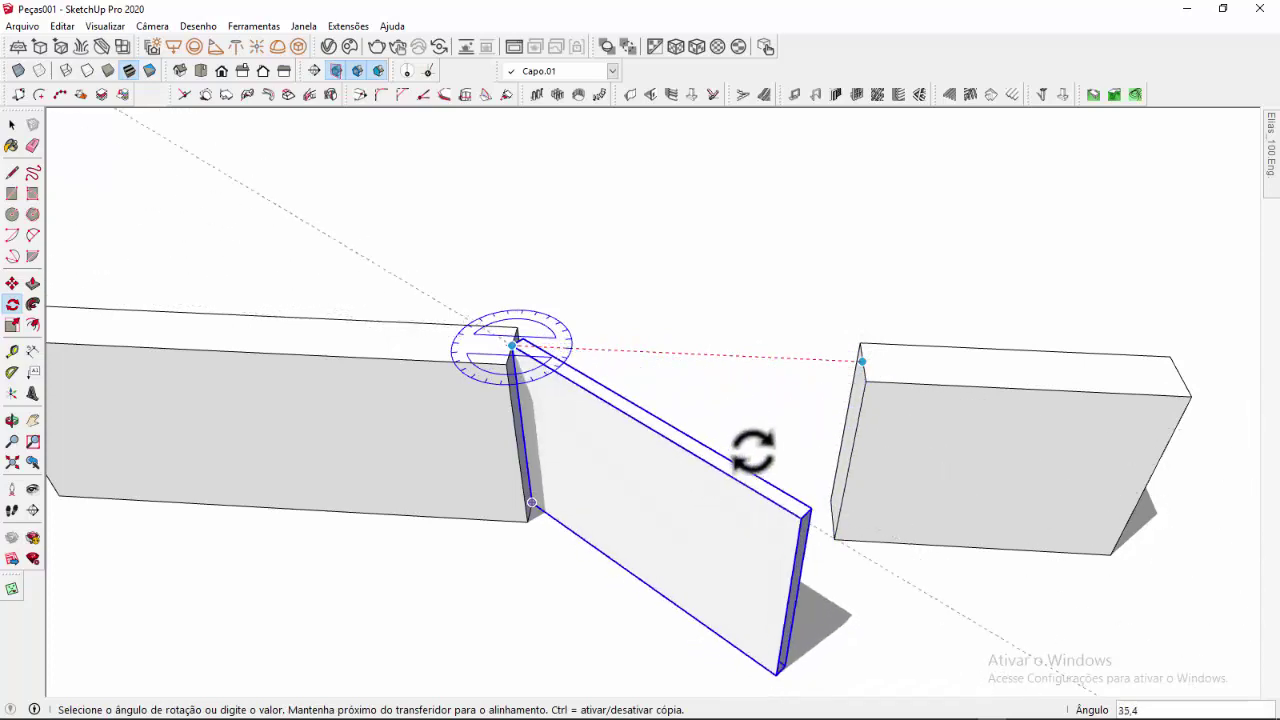
middle_click_drag(786, 437, 643, 363, "shift")
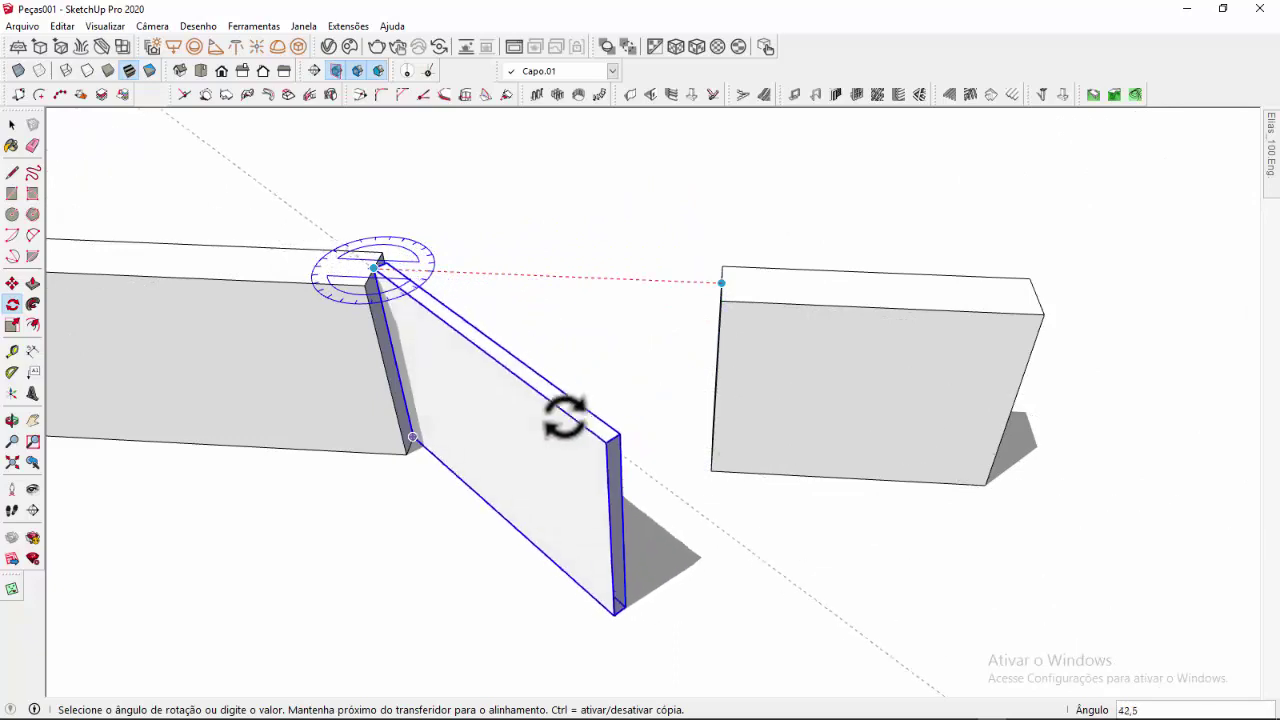
scroll(563, 418, "down", 2)
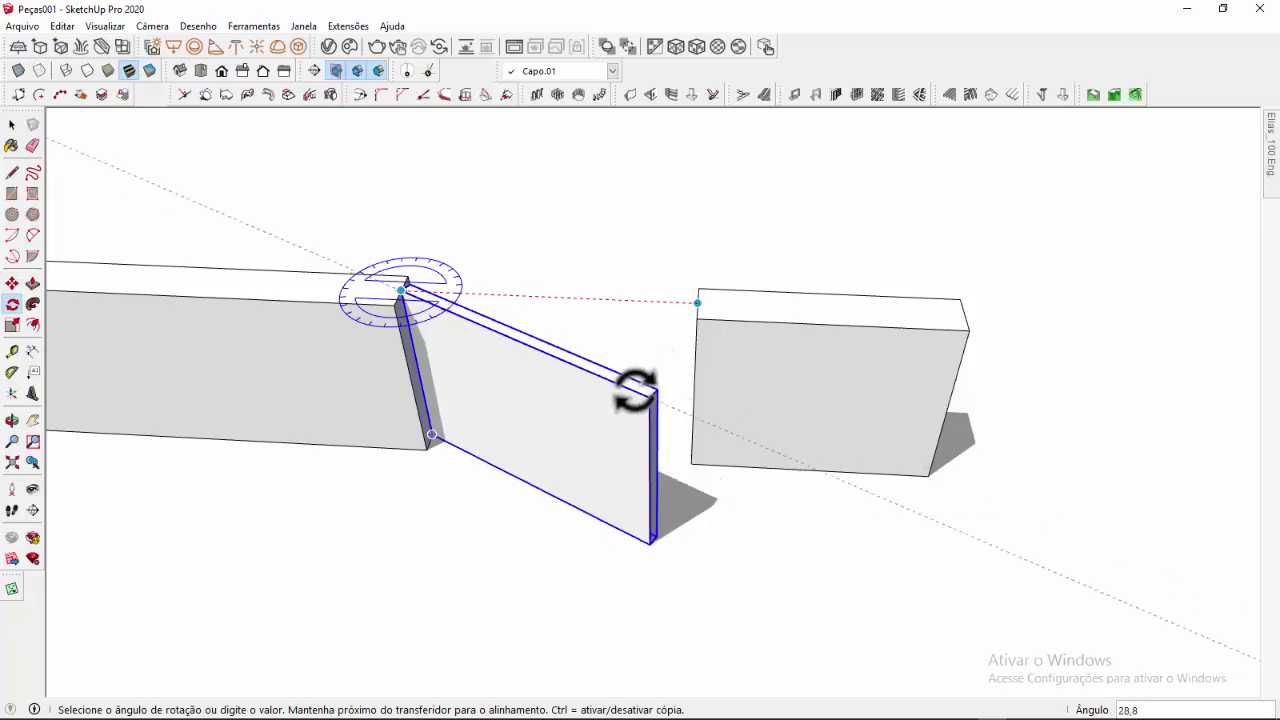
left_click(640, 390)
Select the entire ungrouped cyan and grey block near the cylinder by enclosing it in a selection window
scroll(642, 393, "down", 1)
mouse_move(642, 393)
middle_mouse_down("shift")
mouse_move(414, 349)
mouse_move(457, 329)
mouse_move(786, 271)
mouse_move(318, 330)
middle_mouse_up("shift")
scroll(495, 346, "down", 2)
middle_click_drag(660, 383, 490, 380, "shift")
key("space")
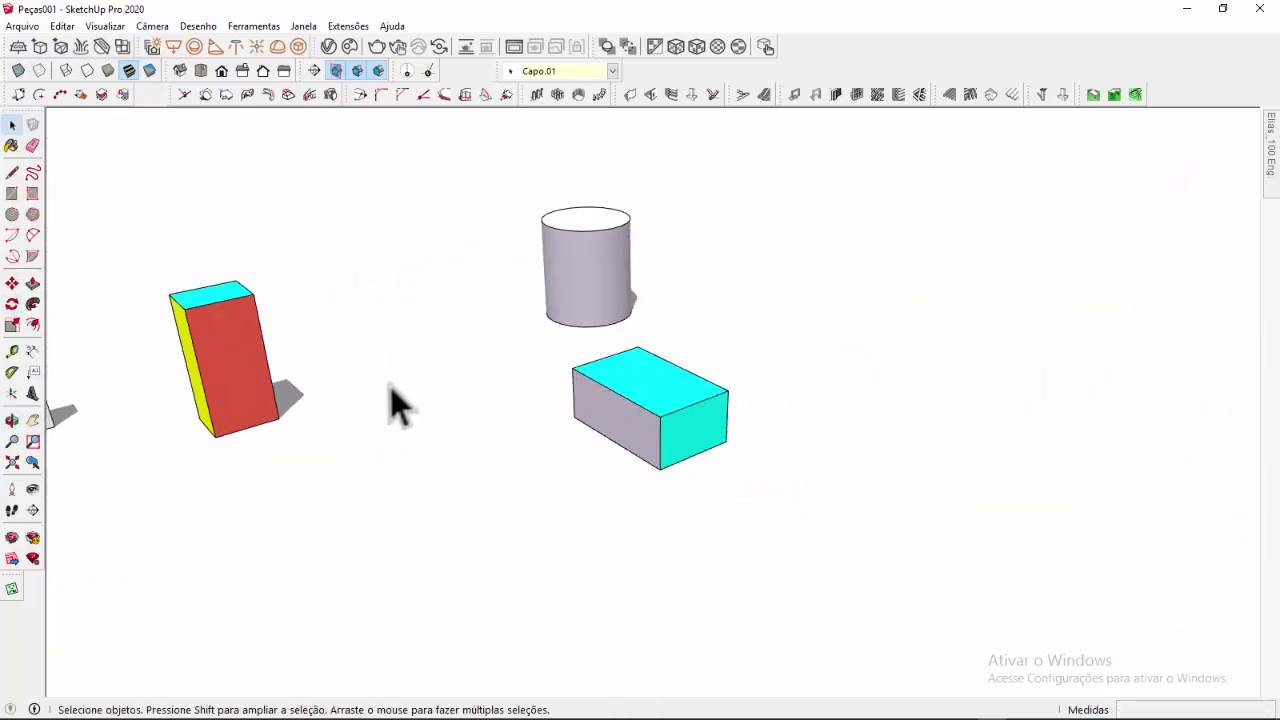
middle_click_drag(390, 387, 671, 399)
scroll(821, 397, "up", 2)
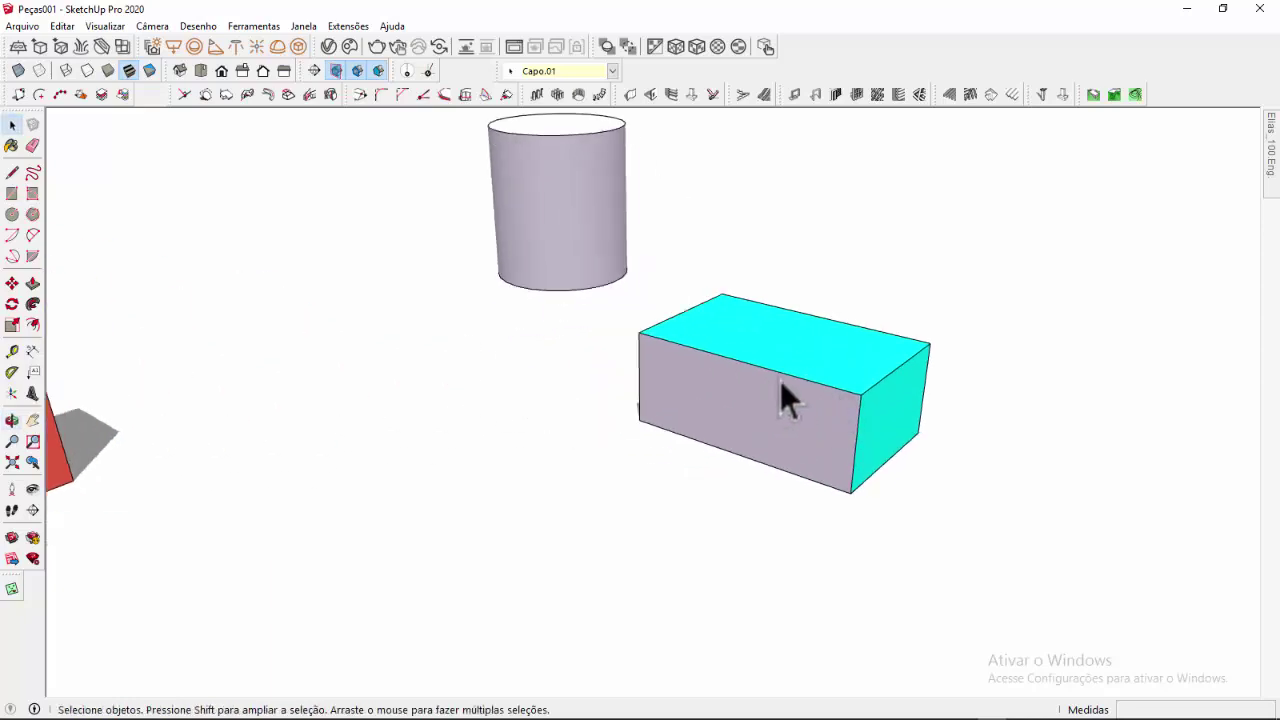
left_click(794, 398)
left_click_drag(997, 259, 634, 526)
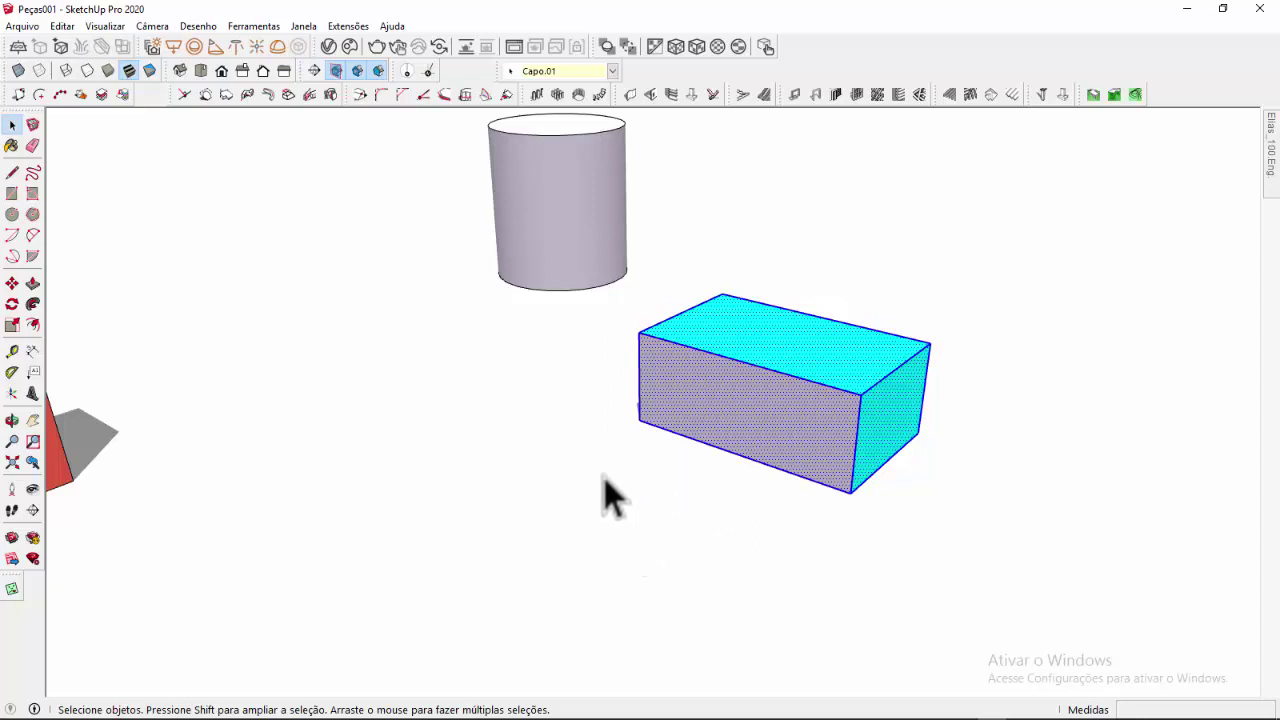
Clear the selection and reselect all connected faces and edges of the cyan and grey block
middle_click_drag(570, 483, 738, 445)
middle_click_drag(598, 344, 837, 388)
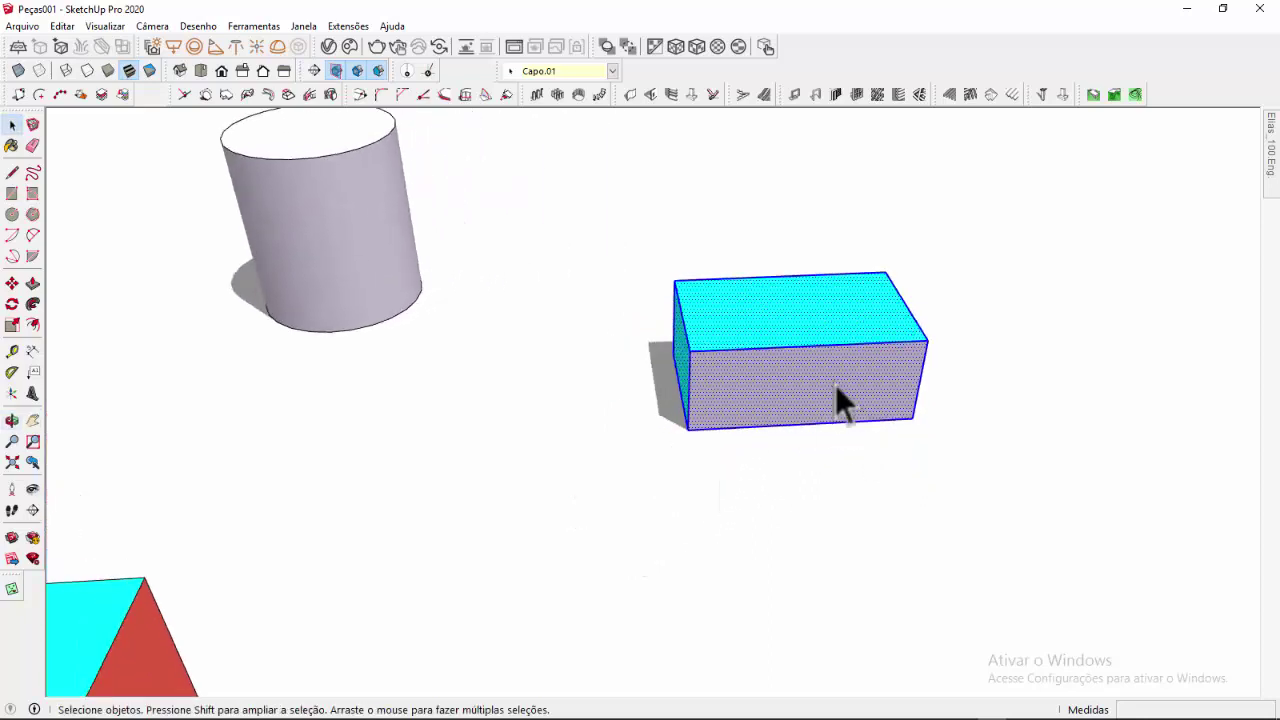
left_click(938, 262)
triple_click(805, 367)
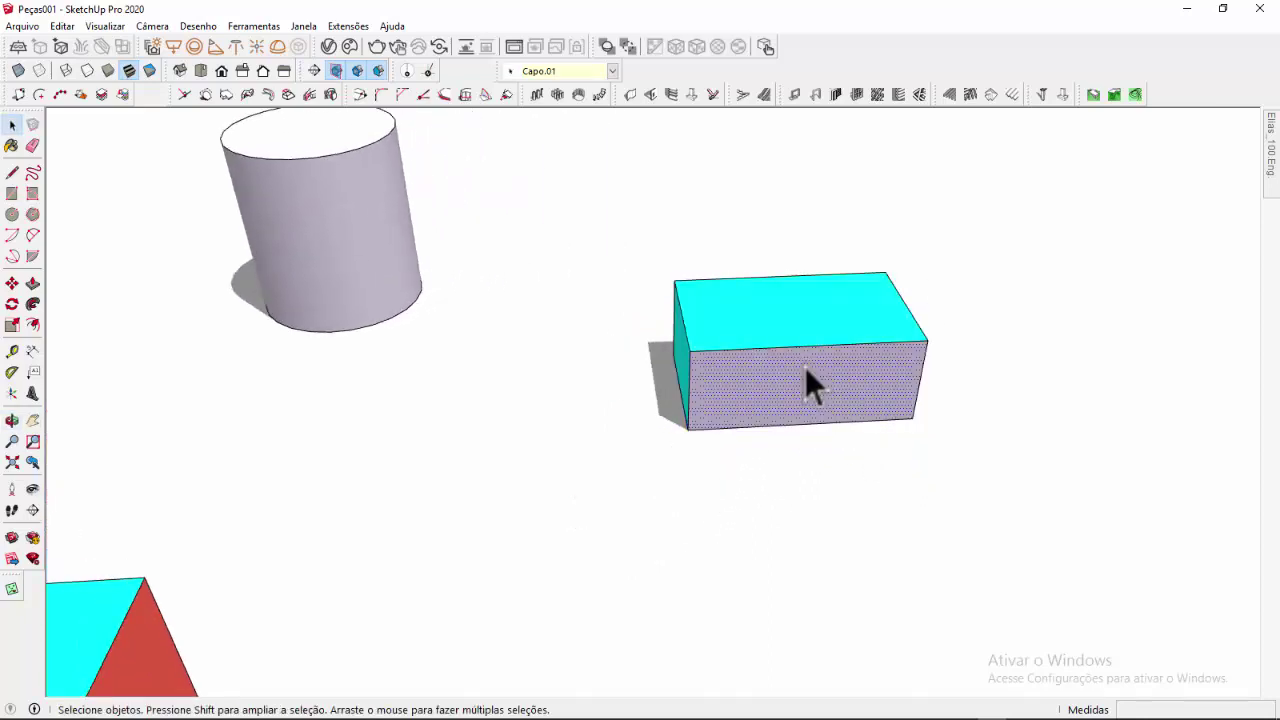
middle_click_drag(873, 333, 720, 420)
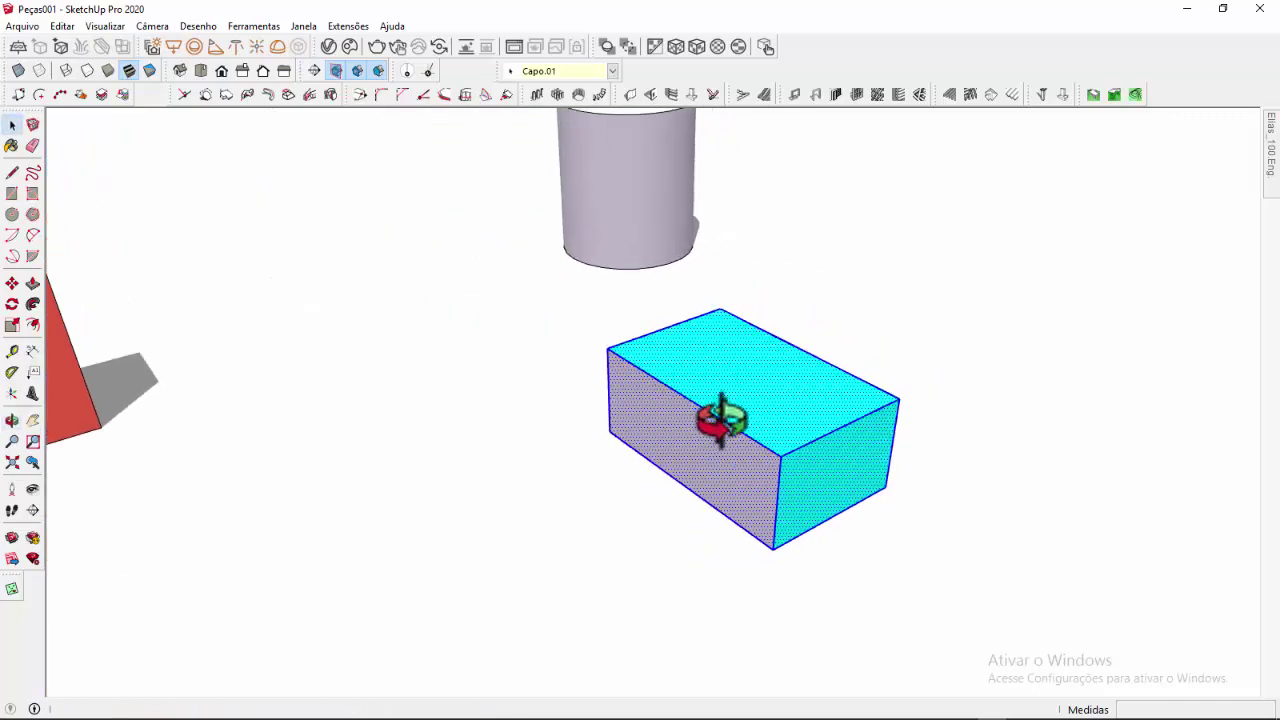
Try to rotate the selected block upright in the red-axis plane, pivoting on the lower corner of its long grey side
left_click(12, 304)
middle_click_drag(590, 350, 610, 425)
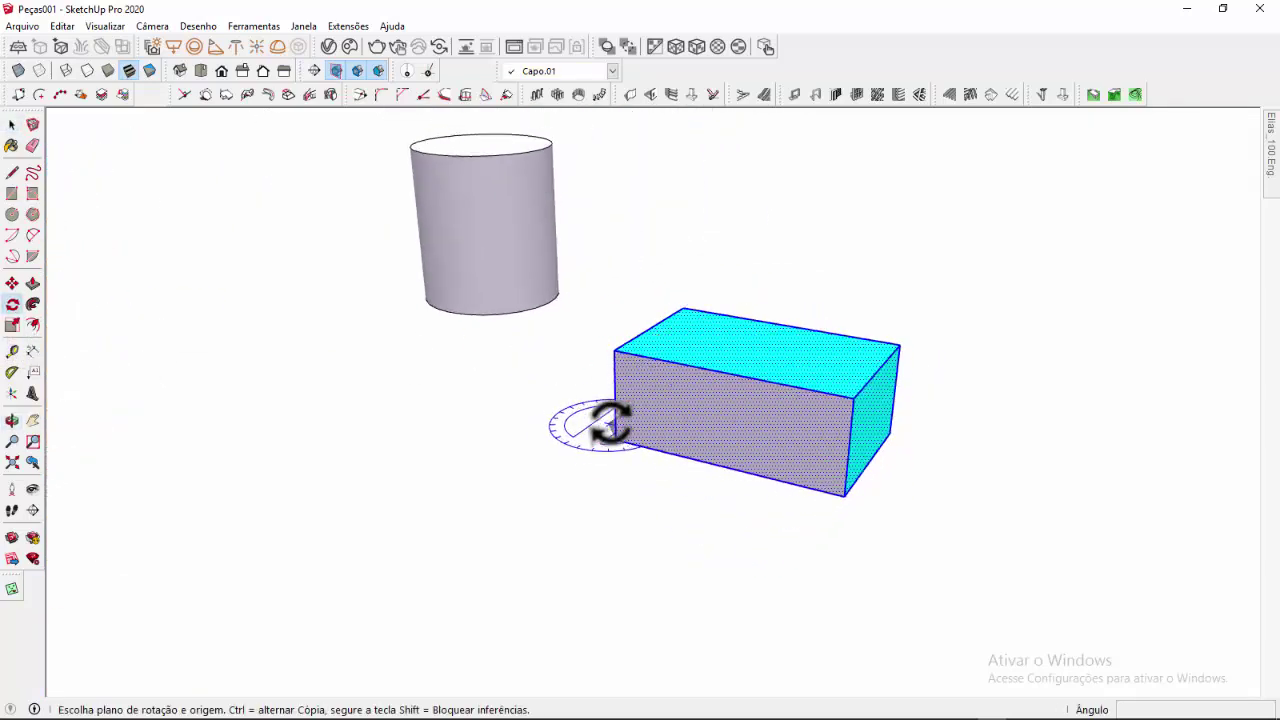
left_click(843, 494)
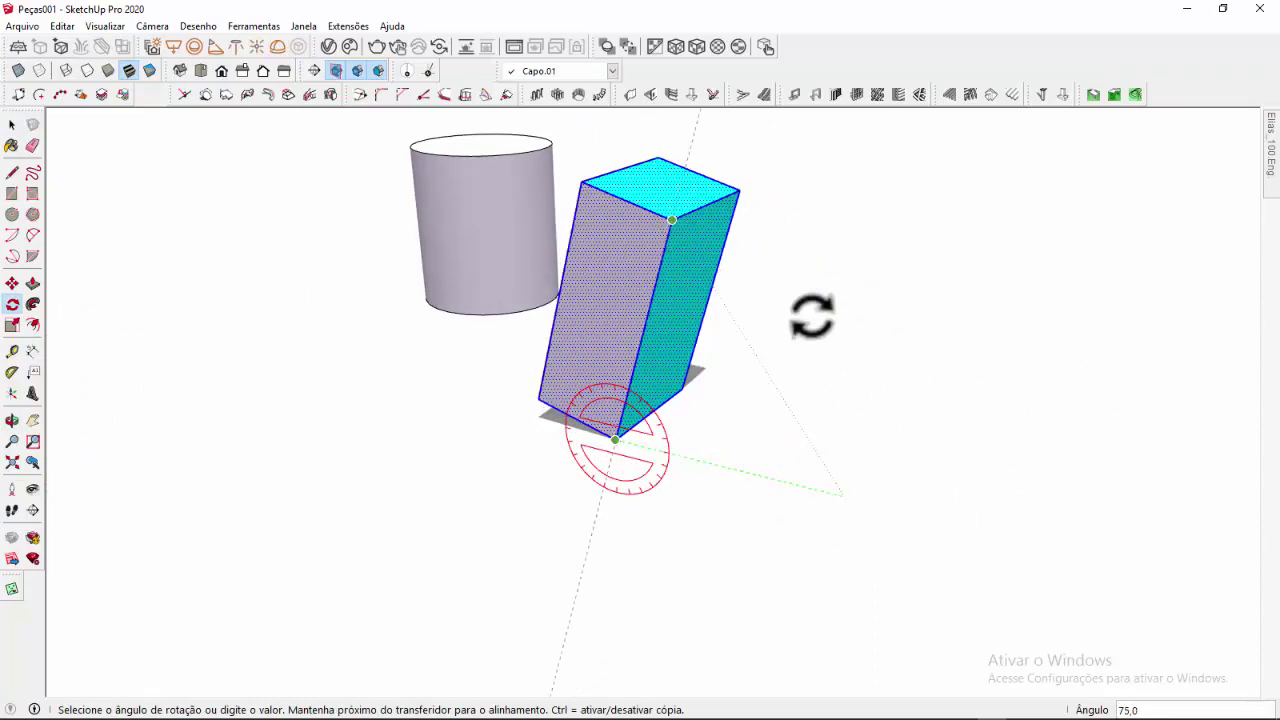
left_click(850, 450)
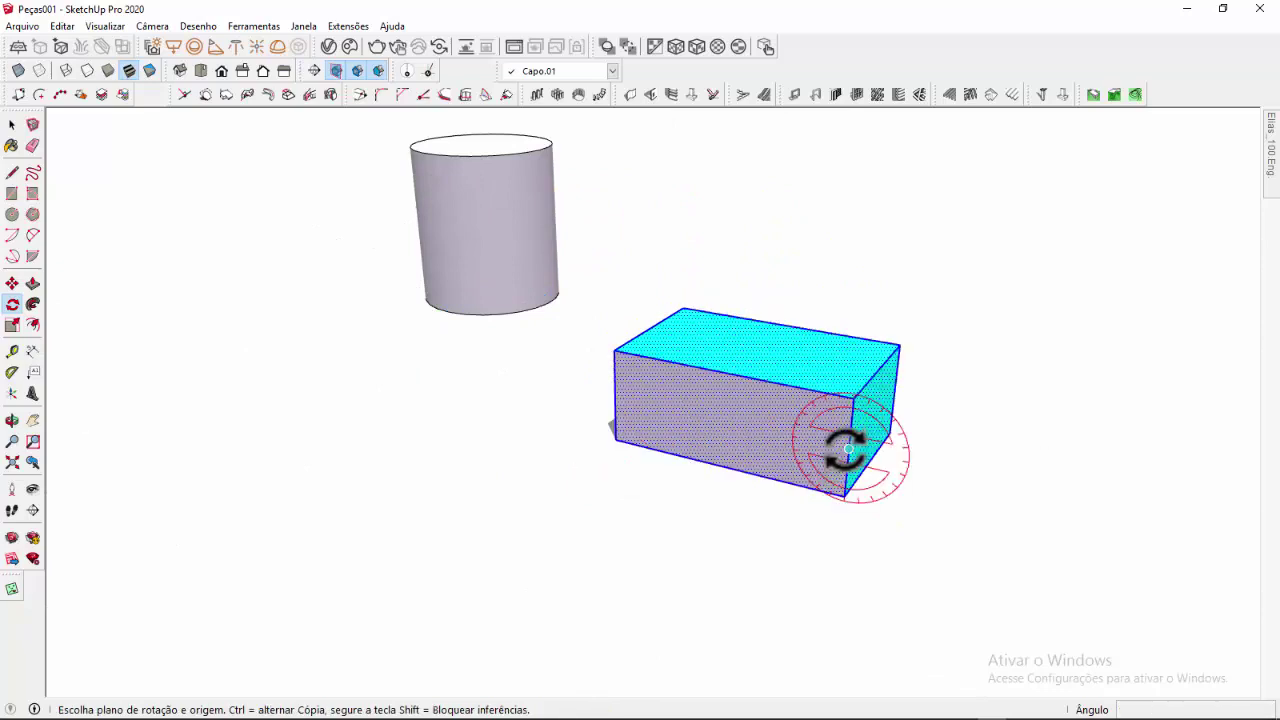
Try to rotate the block in the green-axis plane about the lower corner of its cyan end face, and undo the rotation
middle_click_drag(845, 445, 557, 457)
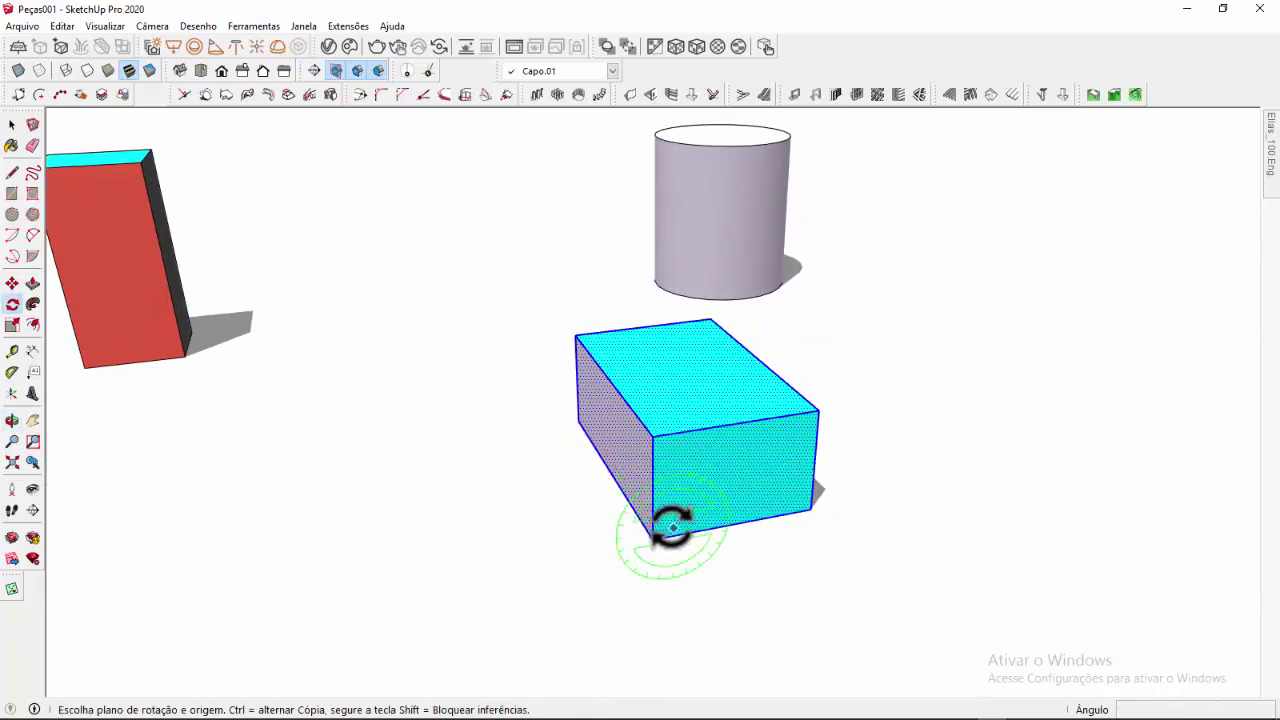
left_click(810, 506)
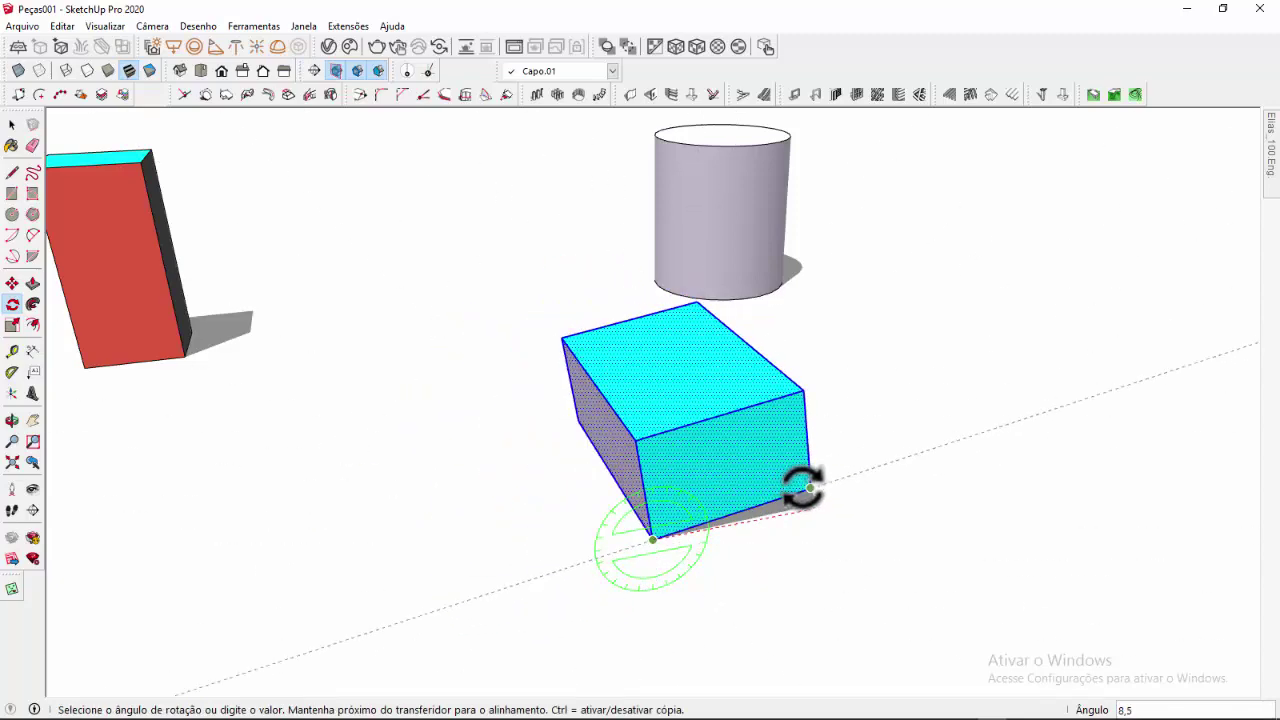
left_click(803, 472)
middle_click_drag(785, 472, 543, 337, "shift")
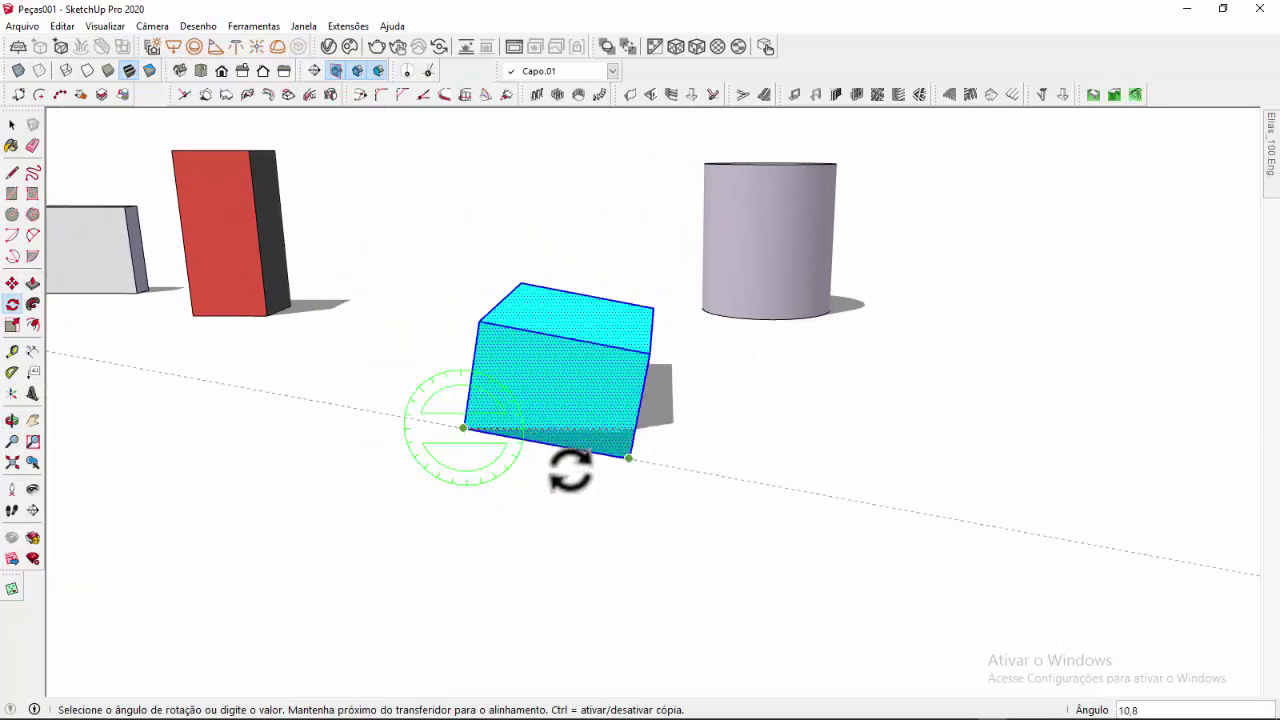
left_click(571, 457)
middle_click_drag(571, 457, 707, 447)
key("ctrl+z")
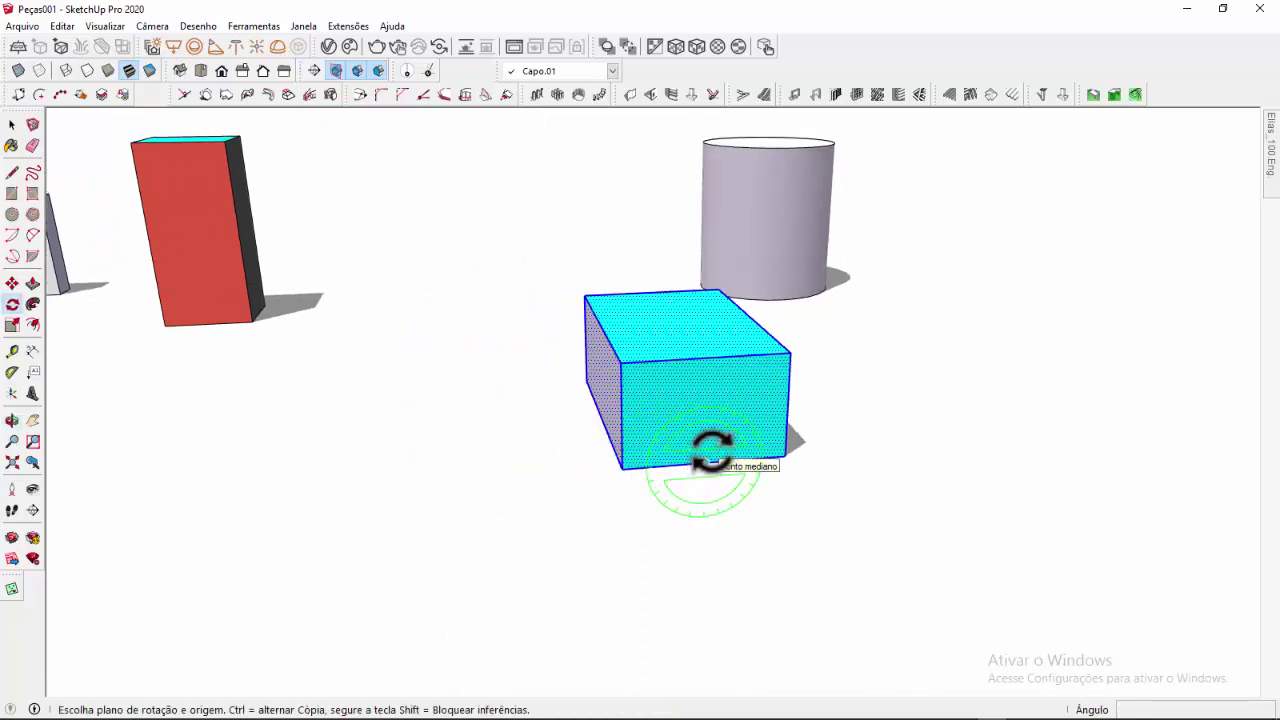
Examine the Rotate protractor's orientation on the selected block's faces and midpoints, and view the surrounding objects from several angles
scroll(716, 451, "up", 4)
scroll(690, 451, "down", 4)
middle_click_drag(855, 512, 1110, 610, "shift")
scroll(824, 490, "up", 1)
scroll(825, 490, "up", 2)
middle_click_drag(714, 431, 691, 460)
scroll(820, 457, "down", 3)
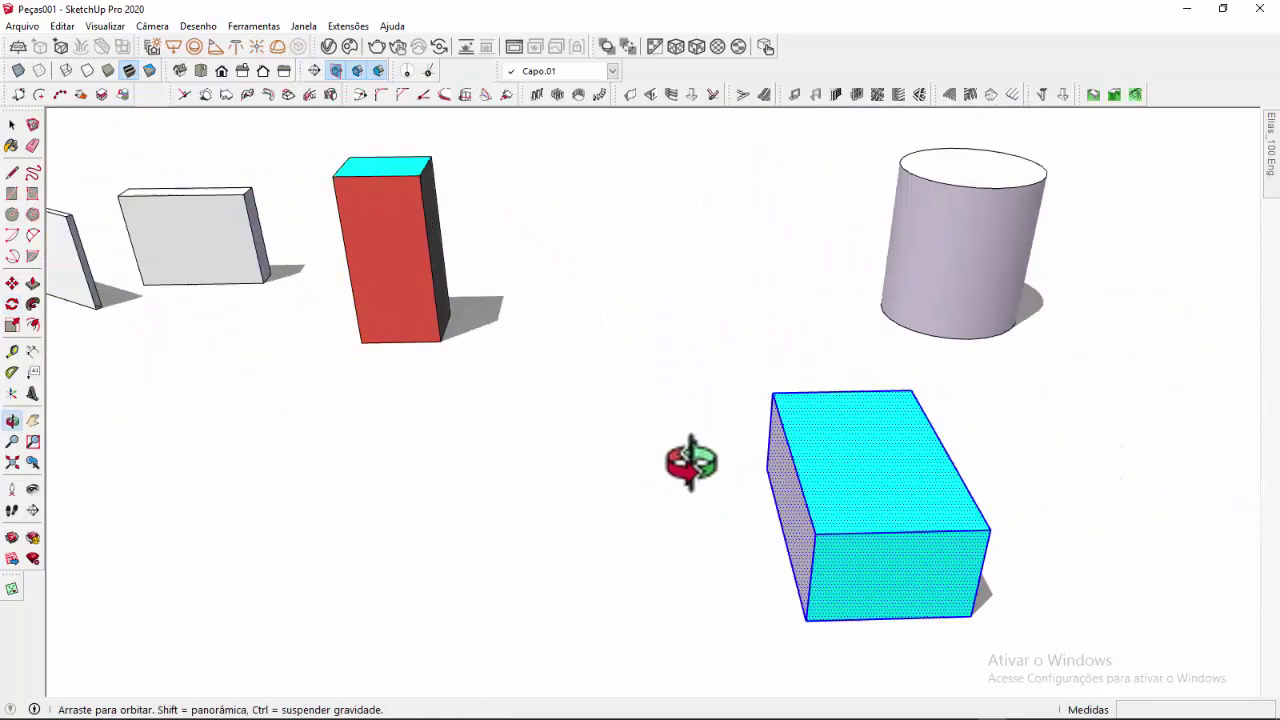
middle_click_drag(921, 509, 746, 443, "shift")
scroll(746, 443, "up", 5)
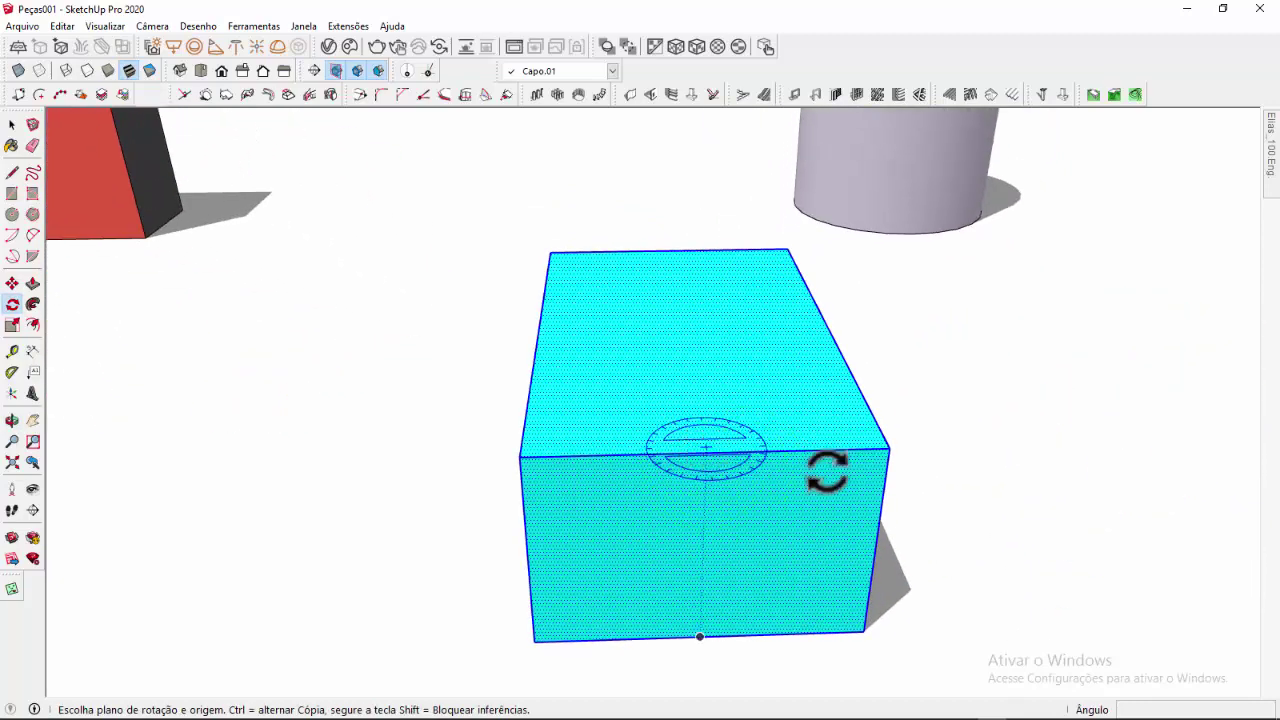
scroll(660, 400, "down", 3)
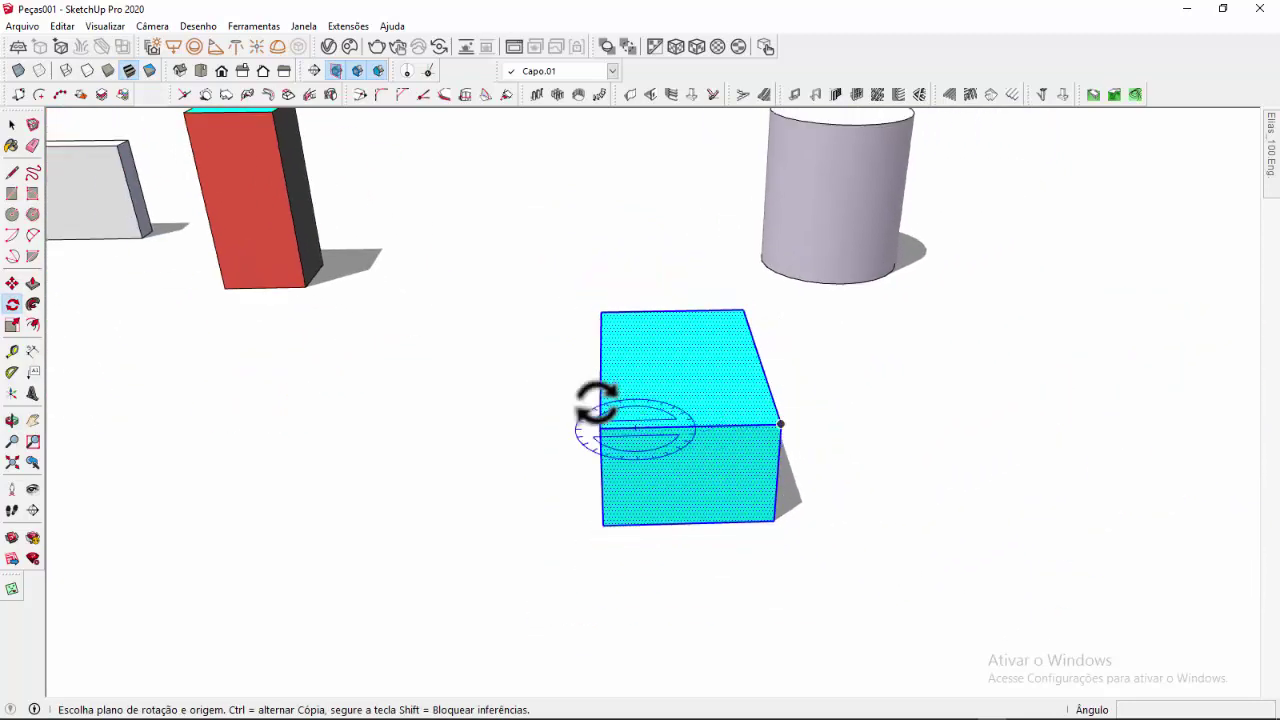
middle_click_drag(597, 406, 820, 491)
middle_click_drag(357, 229, 828, 383, "shift")
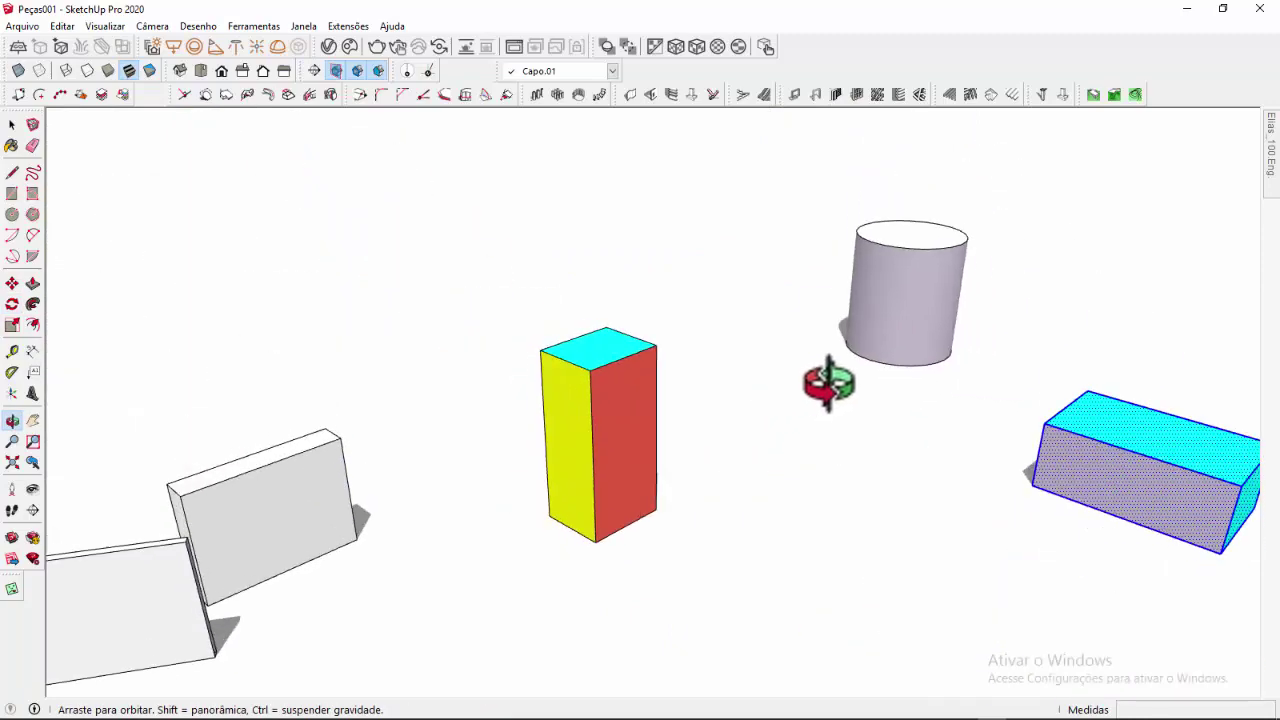
scroll(571, 408, "up", 3)
scroll(566, 394, "down", 3)
mouse_move(566, 391)
middle_mouse_down()
mouse_move(494, 410)
mouse_move(820, 437)
mouse_move(574, 380)
middle_mouse_up()
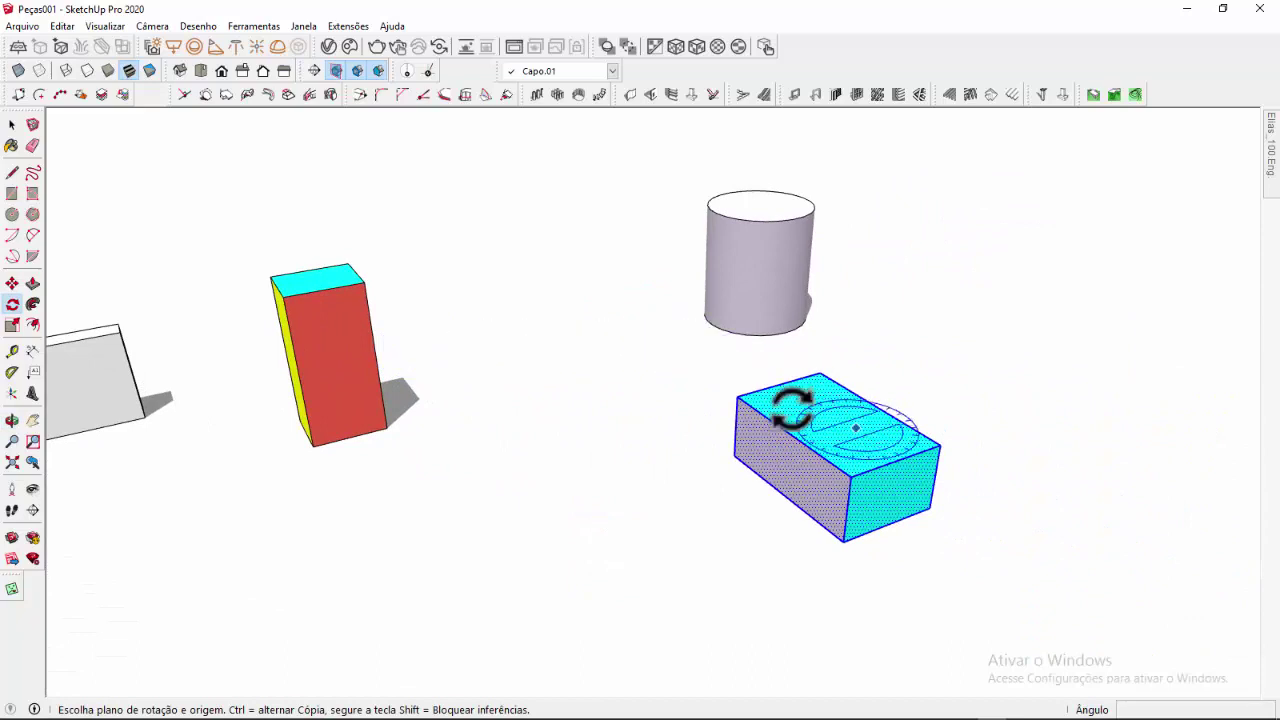
Copy the red, yellow and cyan block about 137,70 m along the red axis towards the cylinder, using its front lower corner
middle_click_drag(800, 430, 380, 320)
scroll(380, 320, "up", 3)
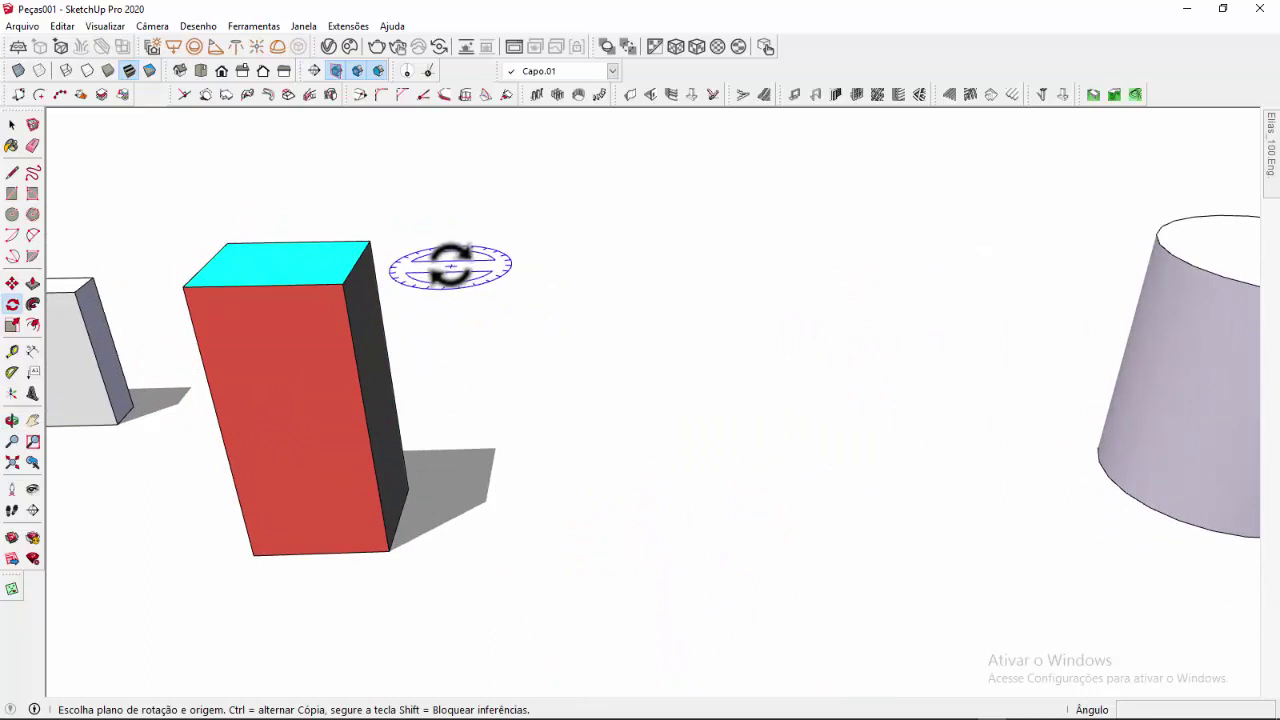
middle_click_drag(450, 267, 698, 480)
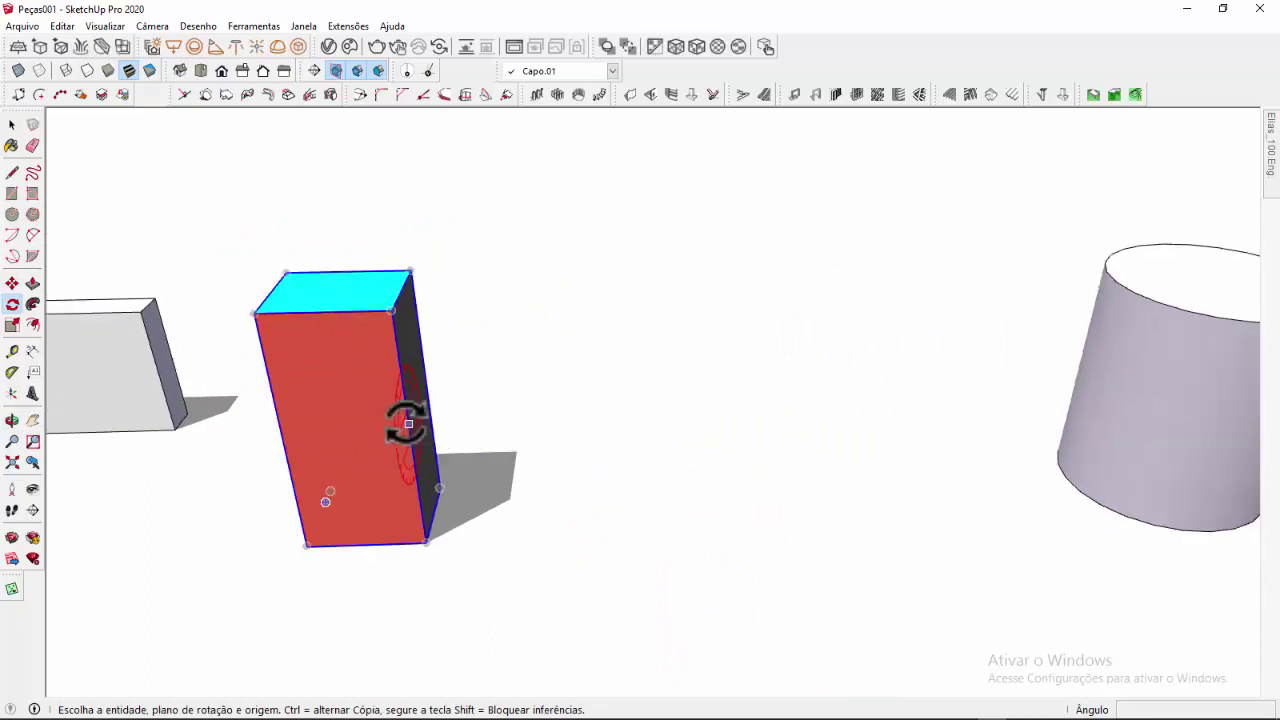
middle_click_drag(320, 418, 457, 380, "shift")
key("m")
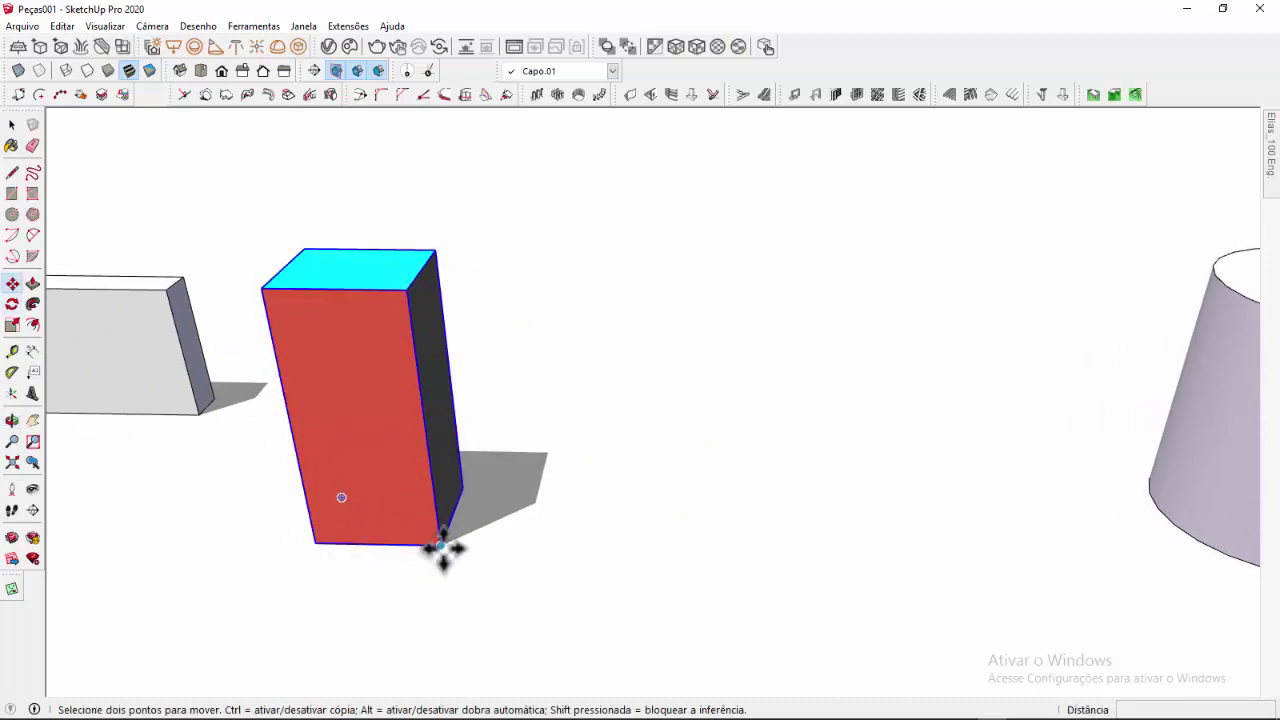
key("ctrl")
left_click(440, 545)
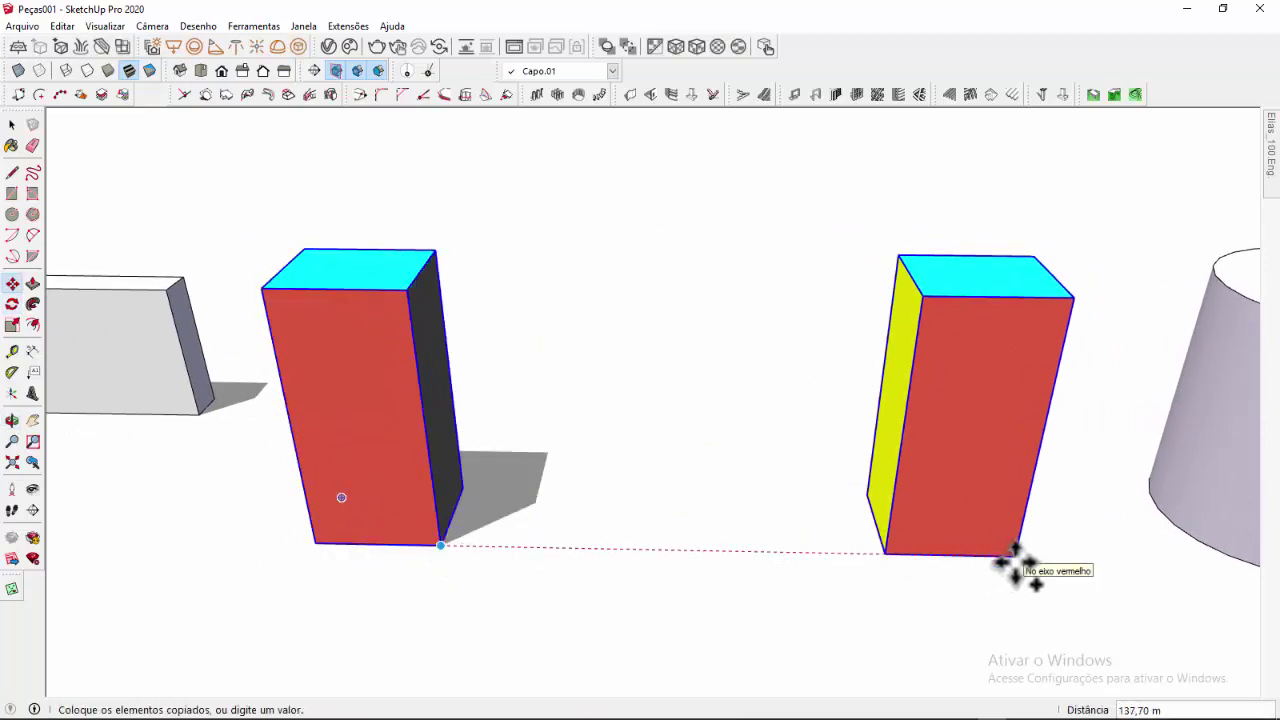
left_click(1006, 557)
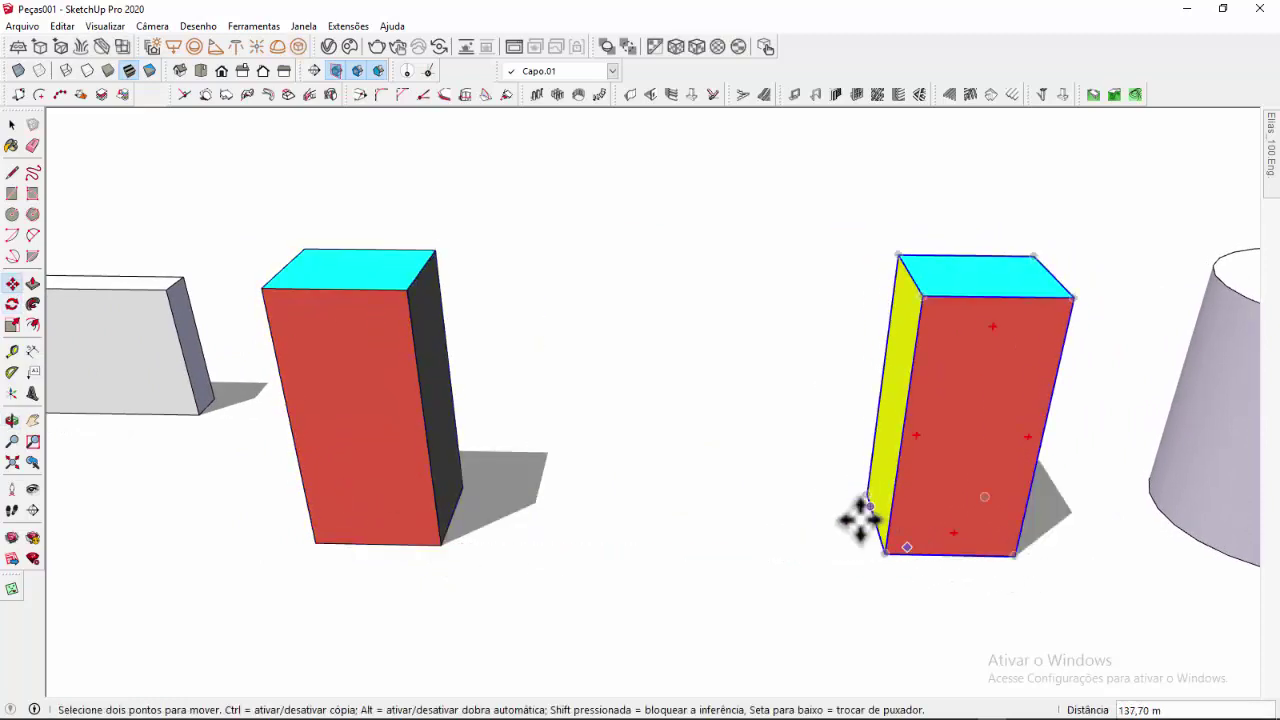
Select the original red, yellow and cyan block next to the grey panels
left_click(12, 304)
scroll(634, 337, "down", 3)
key("space")
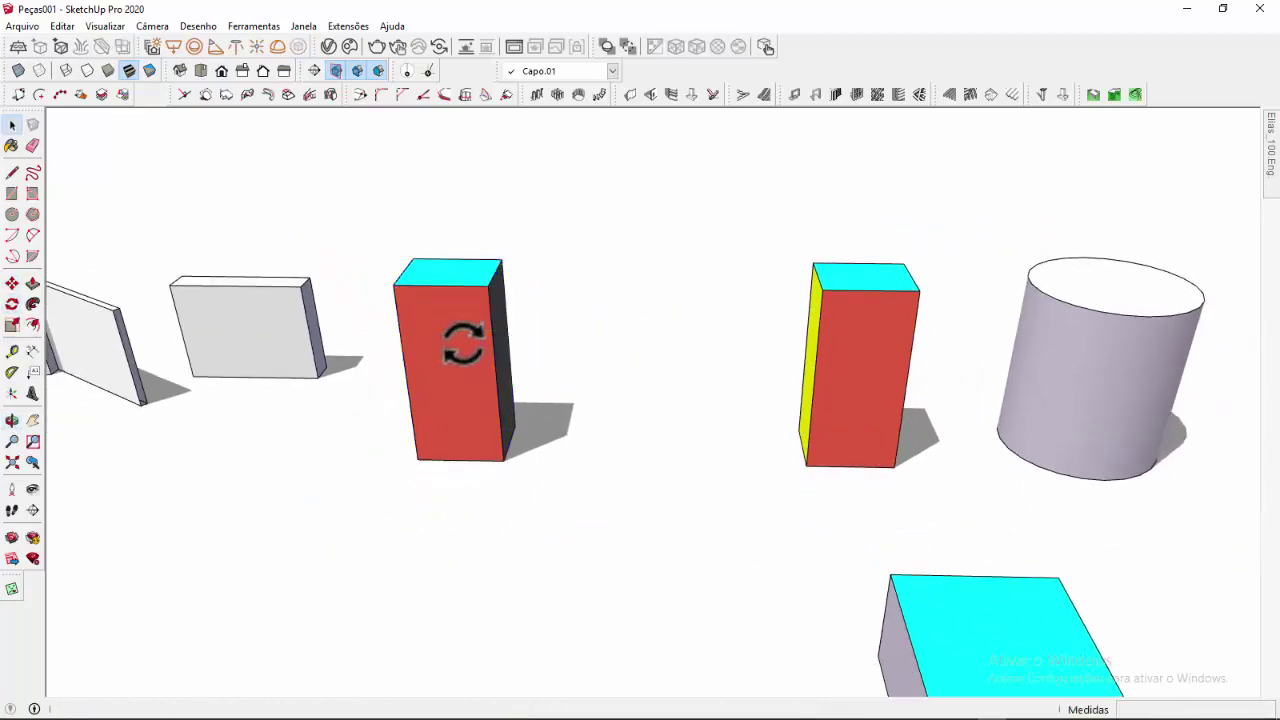
left_click(464, 348)
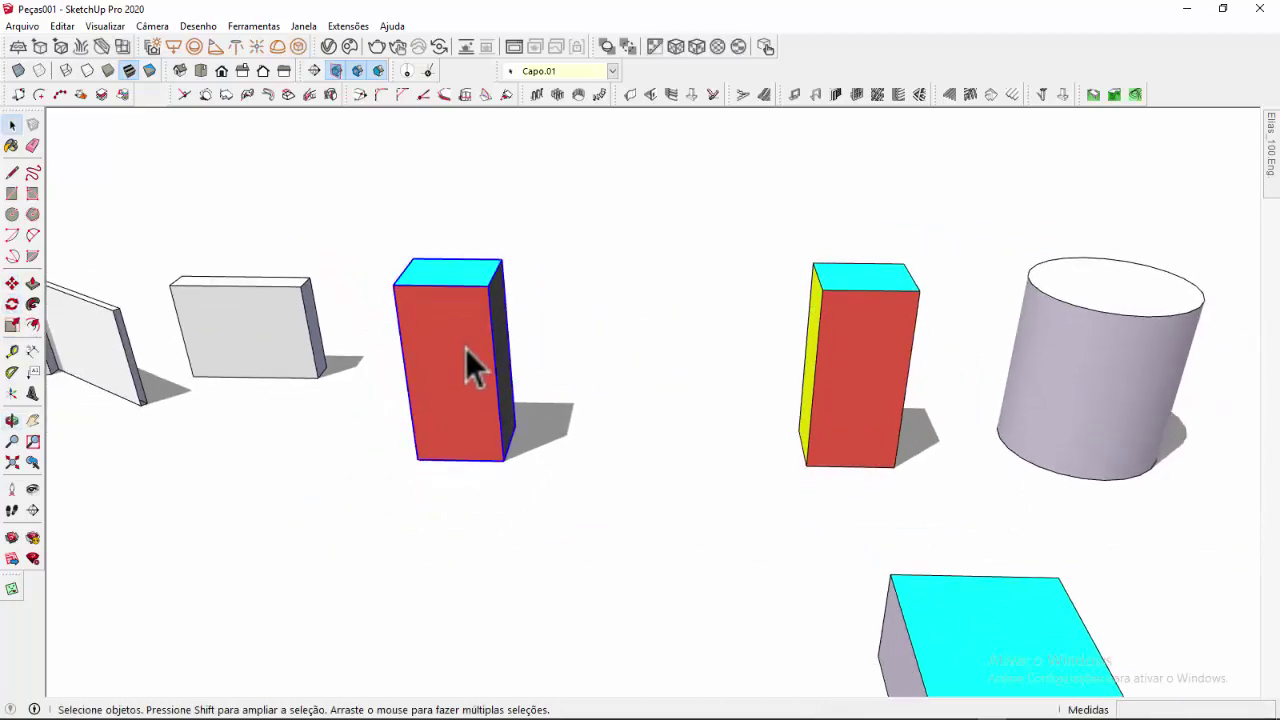
scroll(465, 348, "up", 3)
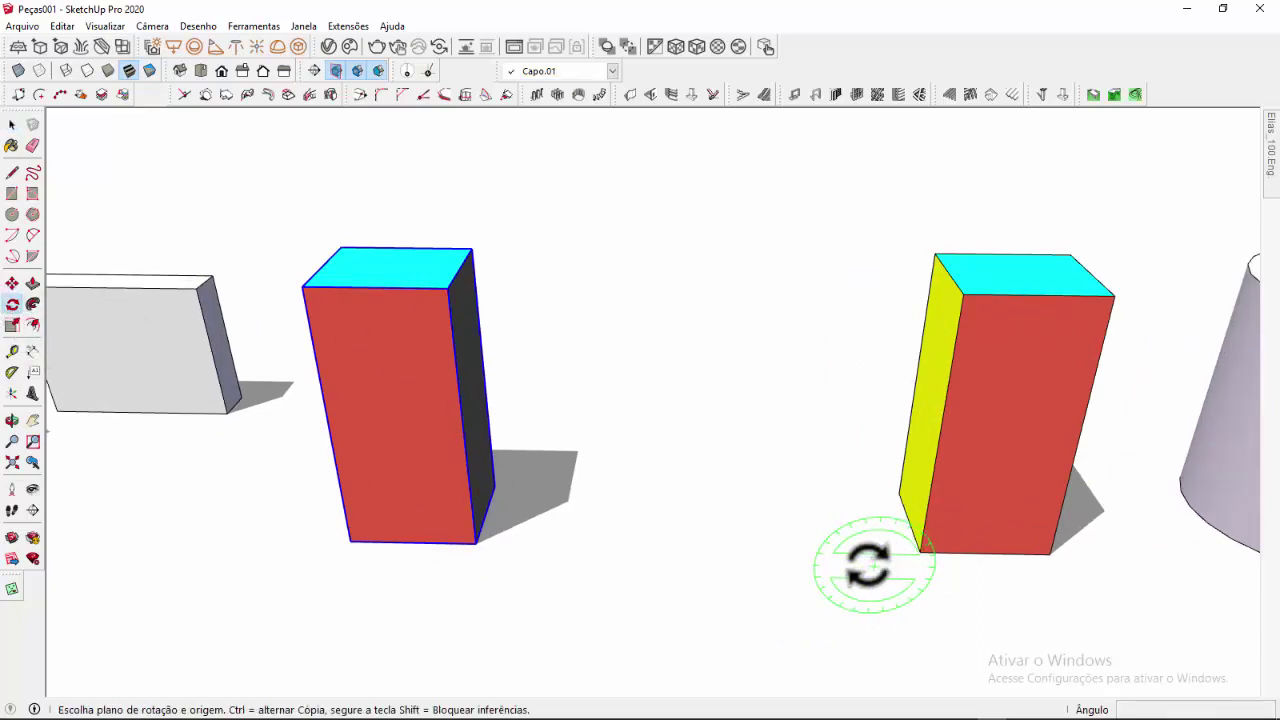
Try to rotate the original block to 90° in the green-axis plane, pivoting on the copied block's front lower corner beside its yellow face
left_click(919, 551)
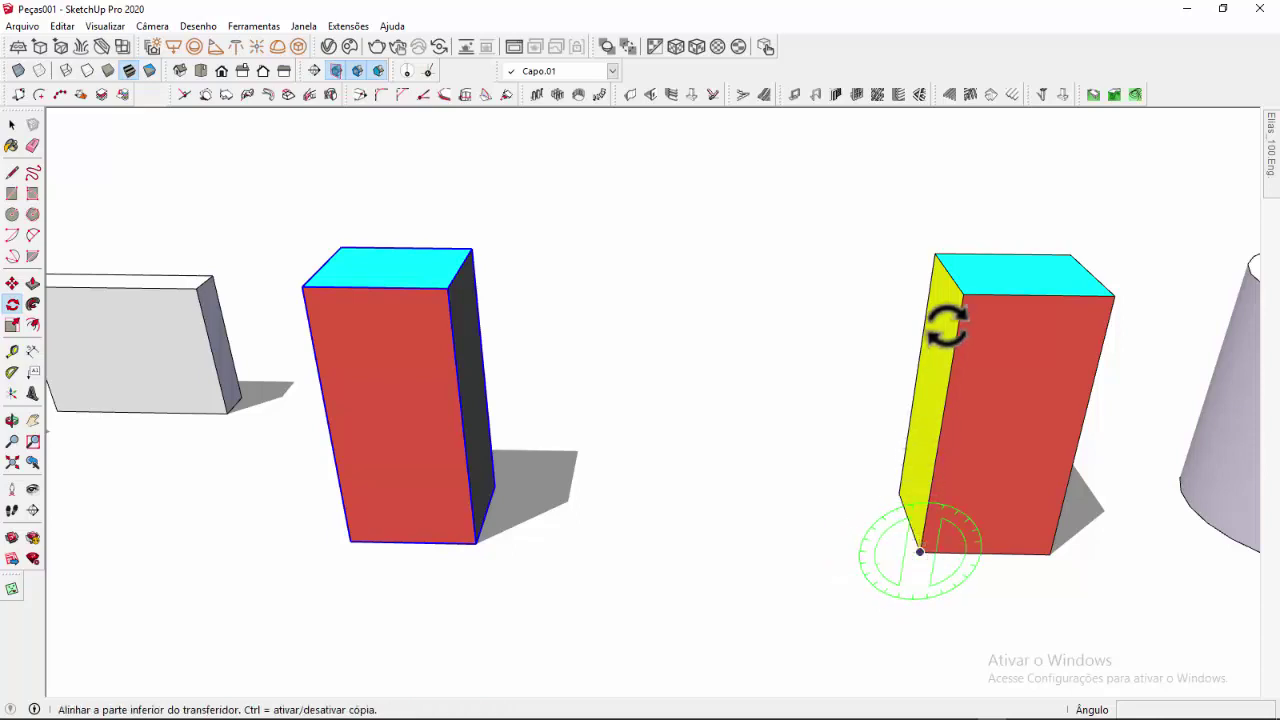
middle_click_drag(953, 283, 780, 278)
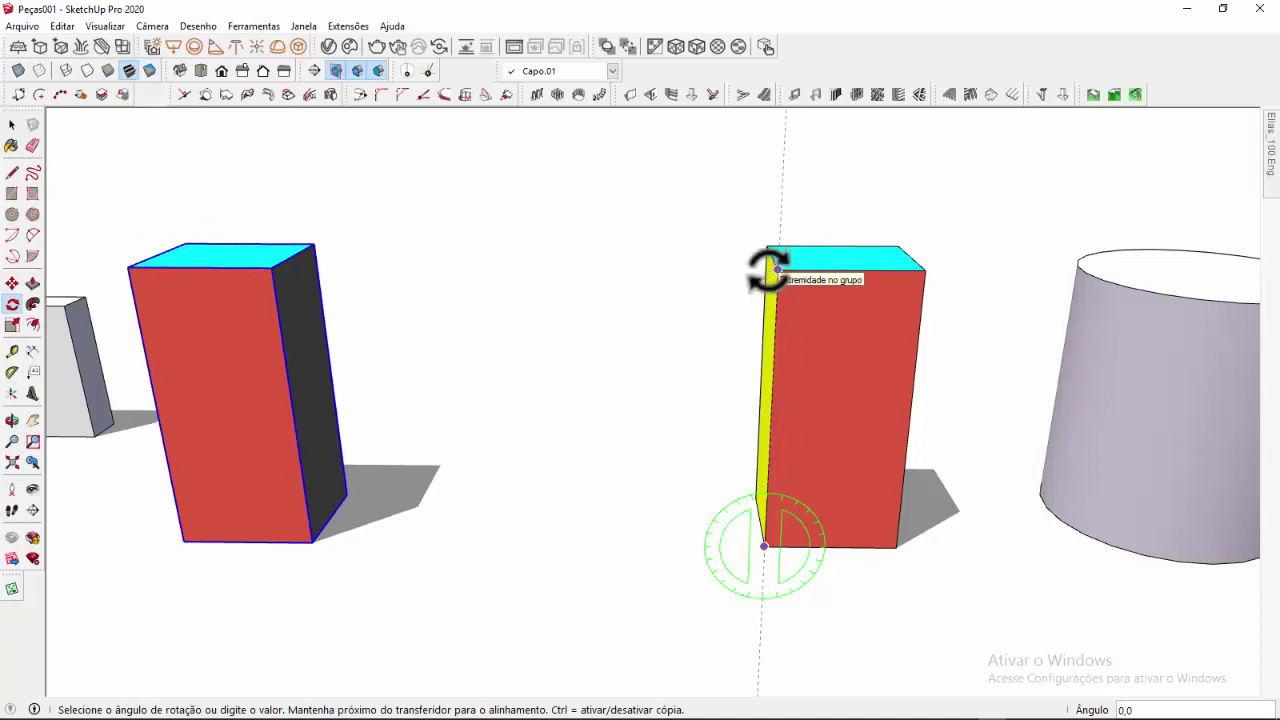
middle_click_drag(778, 268, 894, 306)
left_click(818, 582)
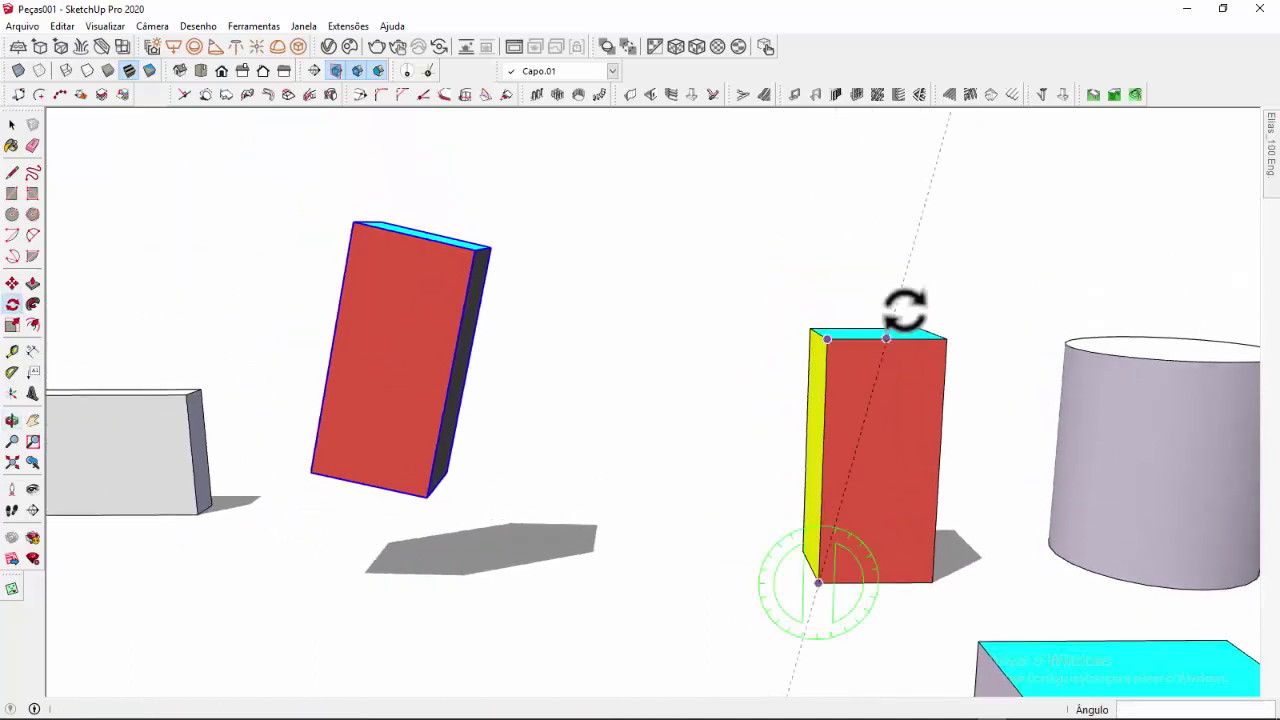
left_click(826, 338)
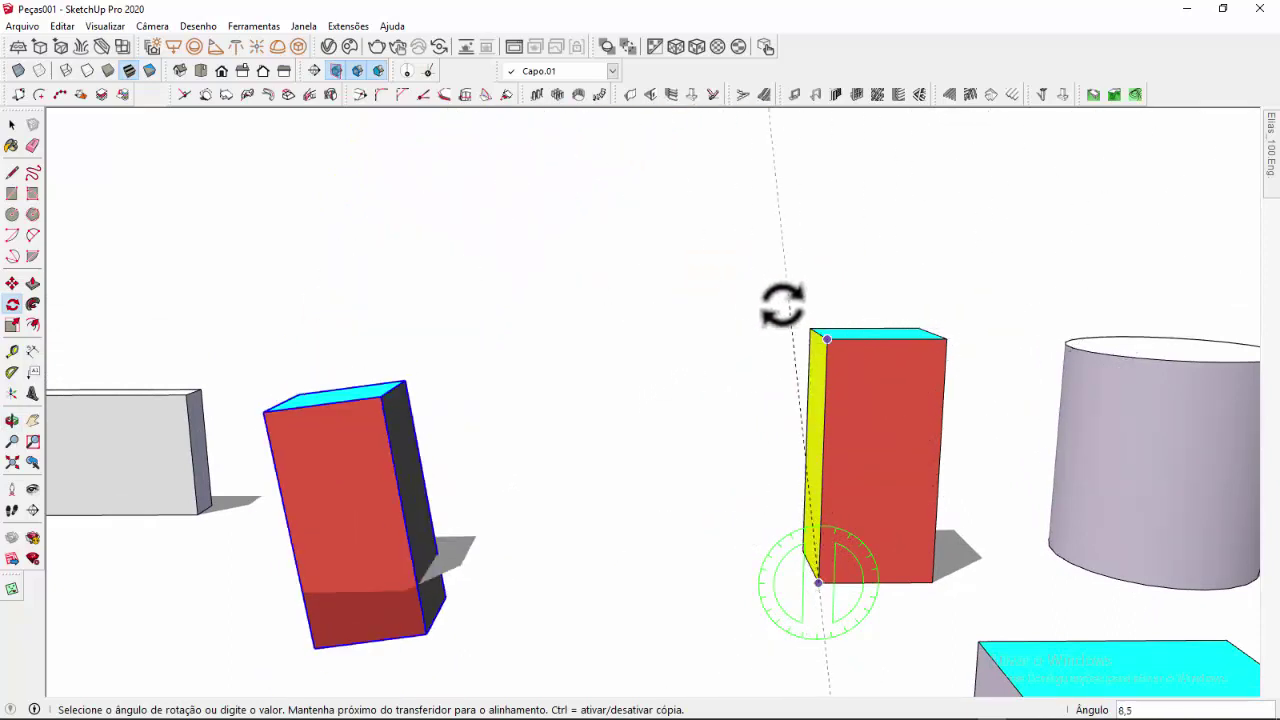
middle_click_drag(780, 306, 786, 291)
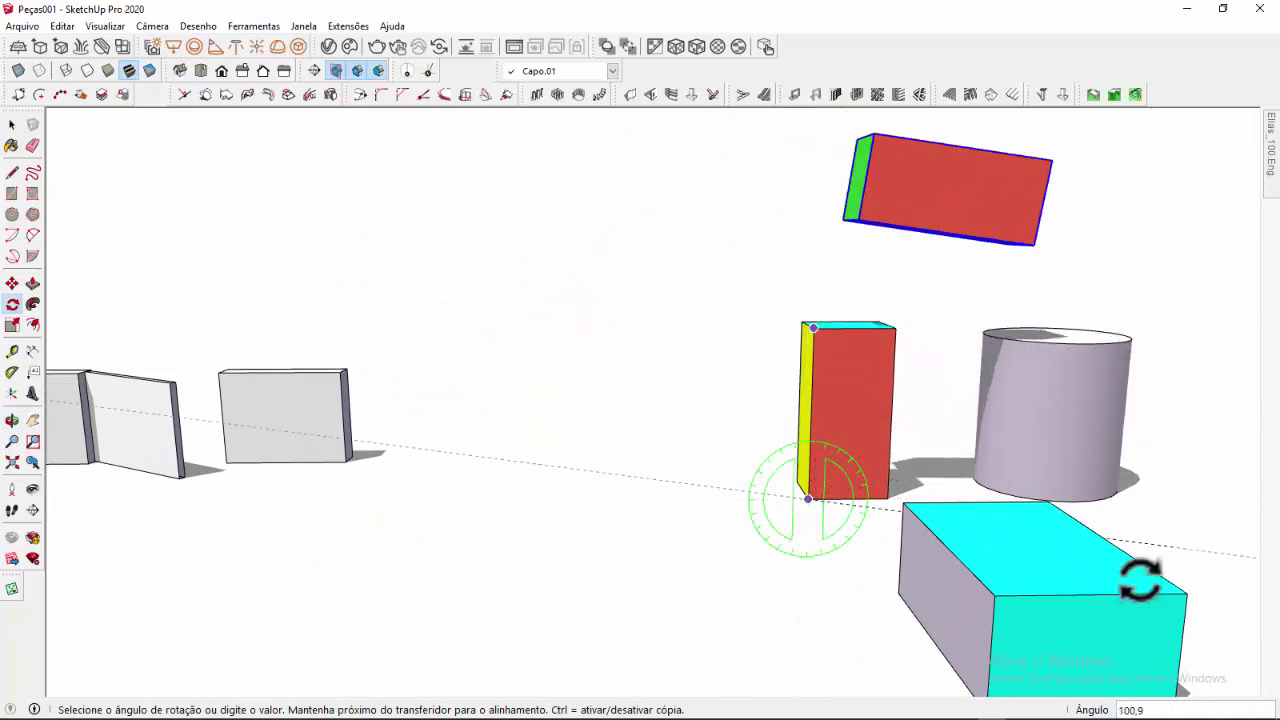
middle_click_drag(951, 418, 760, 440)
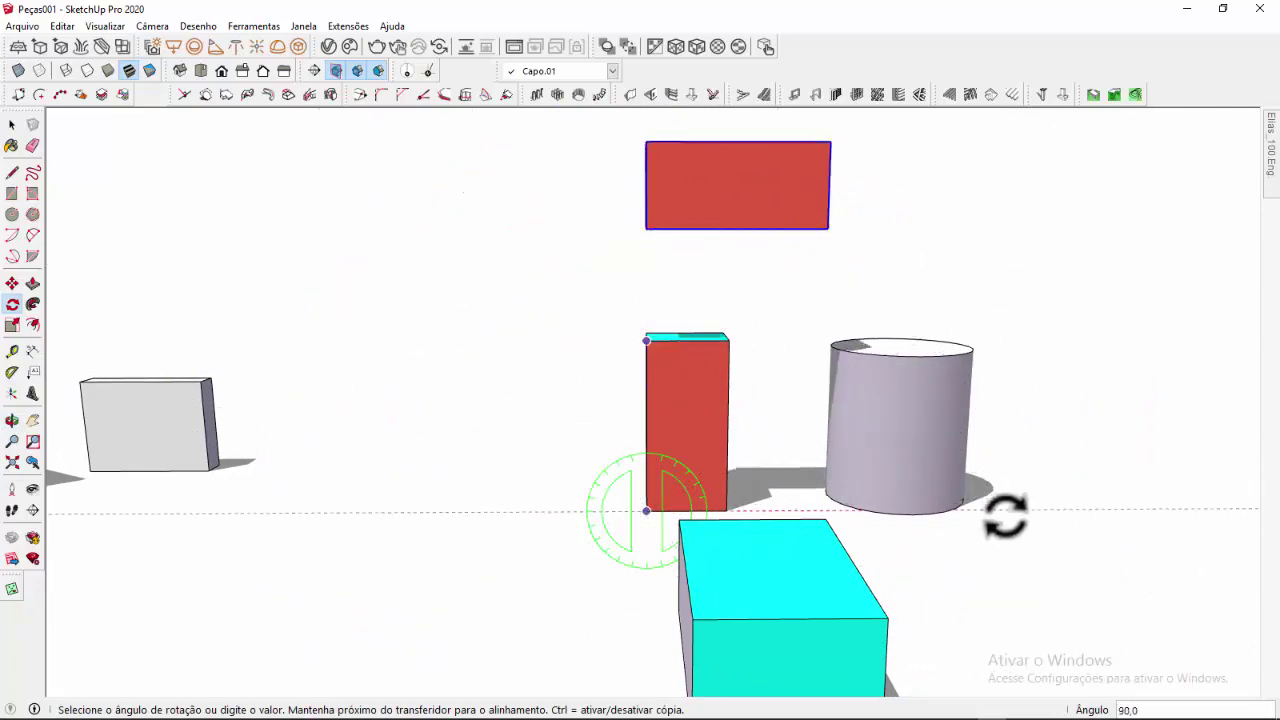
middle_click_drag(551, 353, 818, 462)
key("space")
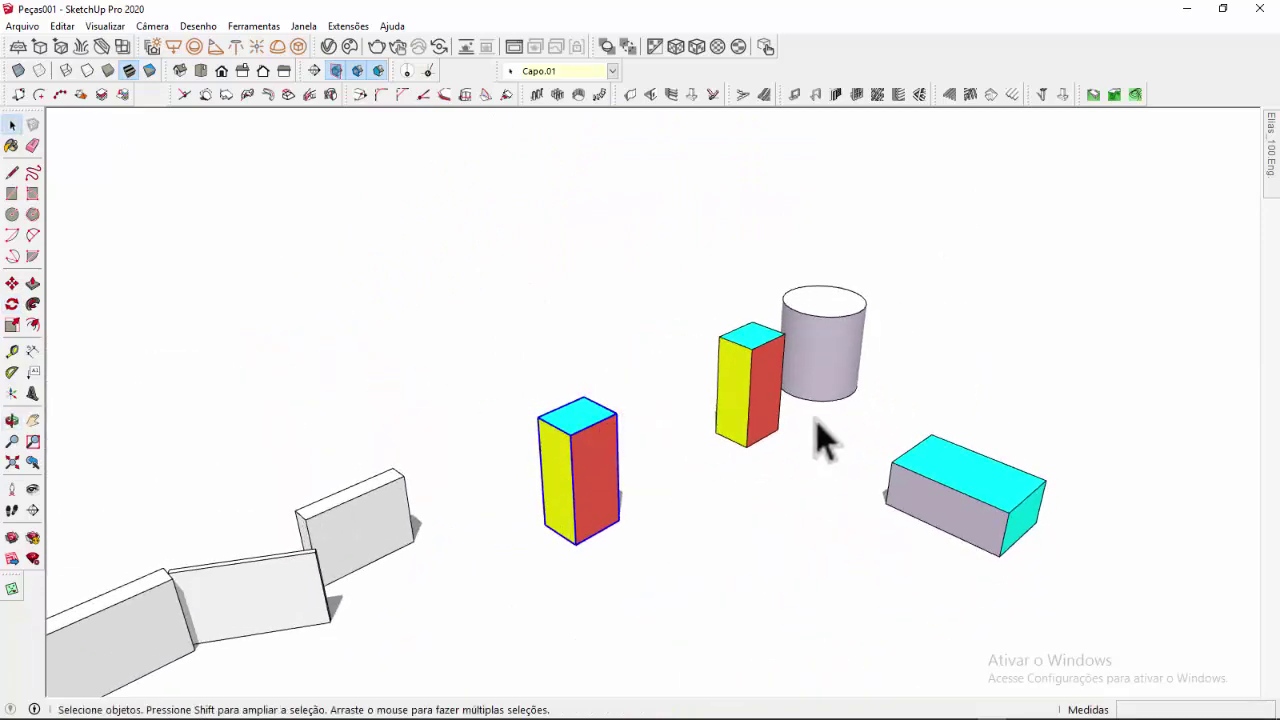
Rotate a copy of the selected block by 45° in the green-axis plane about its front lower corner beside the yellow face
scroll(543, 432, "down", 2)
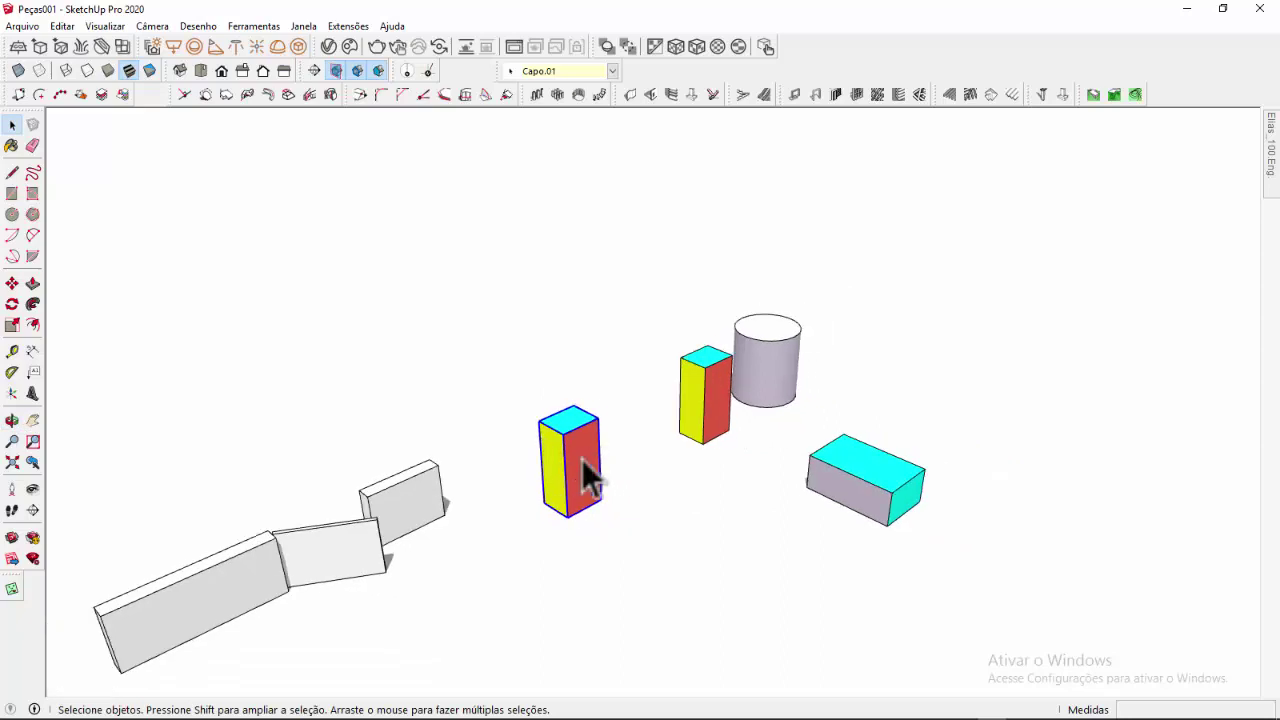
scroll(581, 460, "up", 4)
middle_click_drag(581, 465, 505, 469)
scroll(505, 469, "up", 2)
middle_click_drag(590, 478, 840, 472)
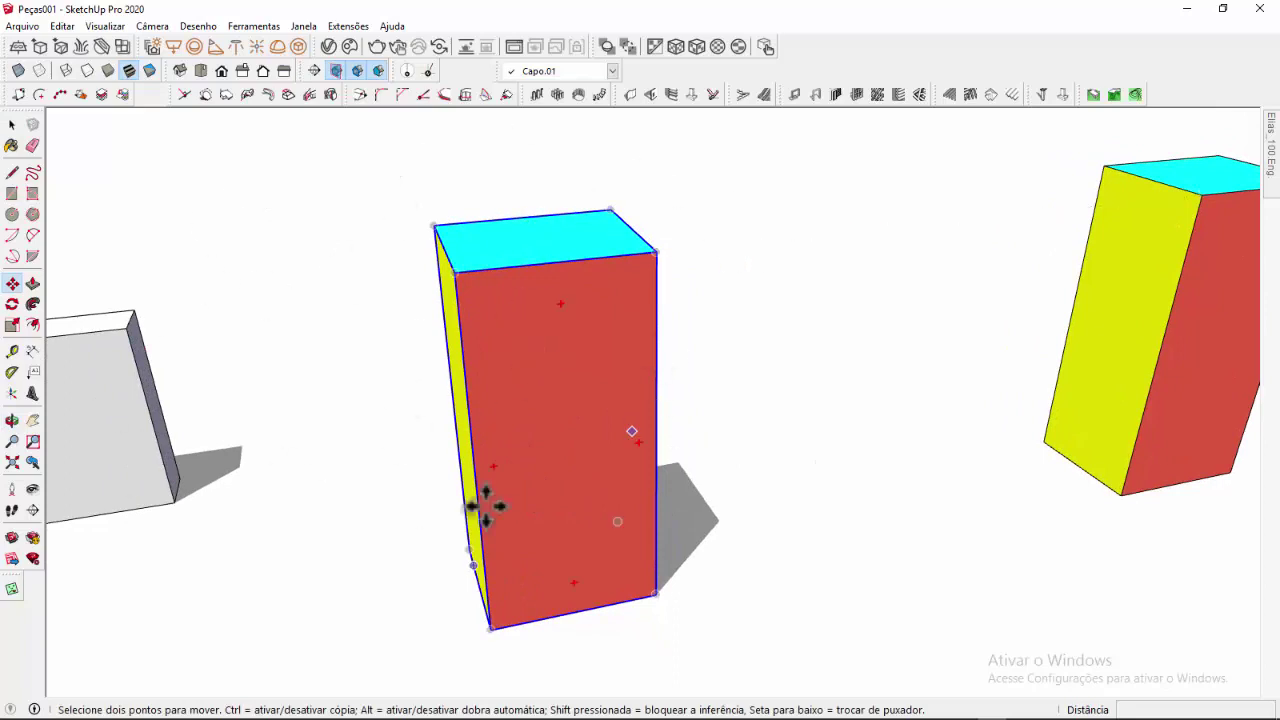
scroll(485, 507, "down", 2)
middle_click_drag(526, 469, 392, 470)
middle_click_drag(484, 531, 326, 462)
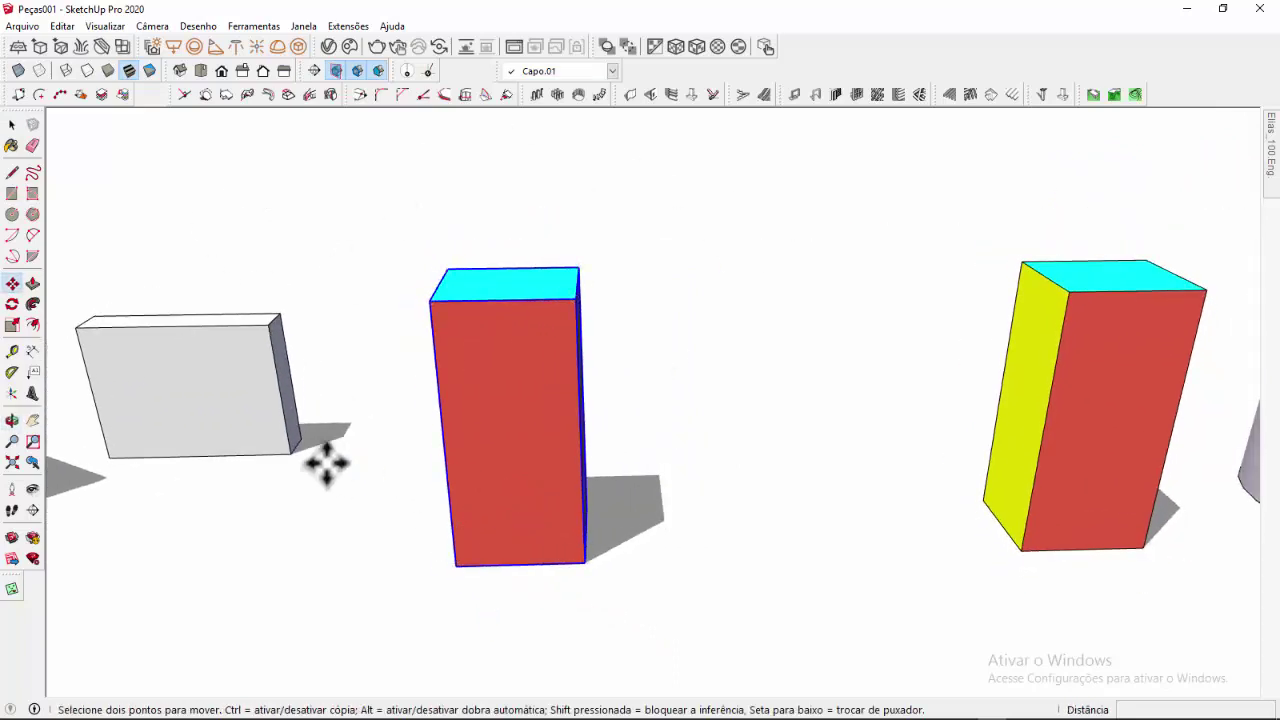
left_click(12, 304)
middle_click_drag(486, 545, 497, 491)
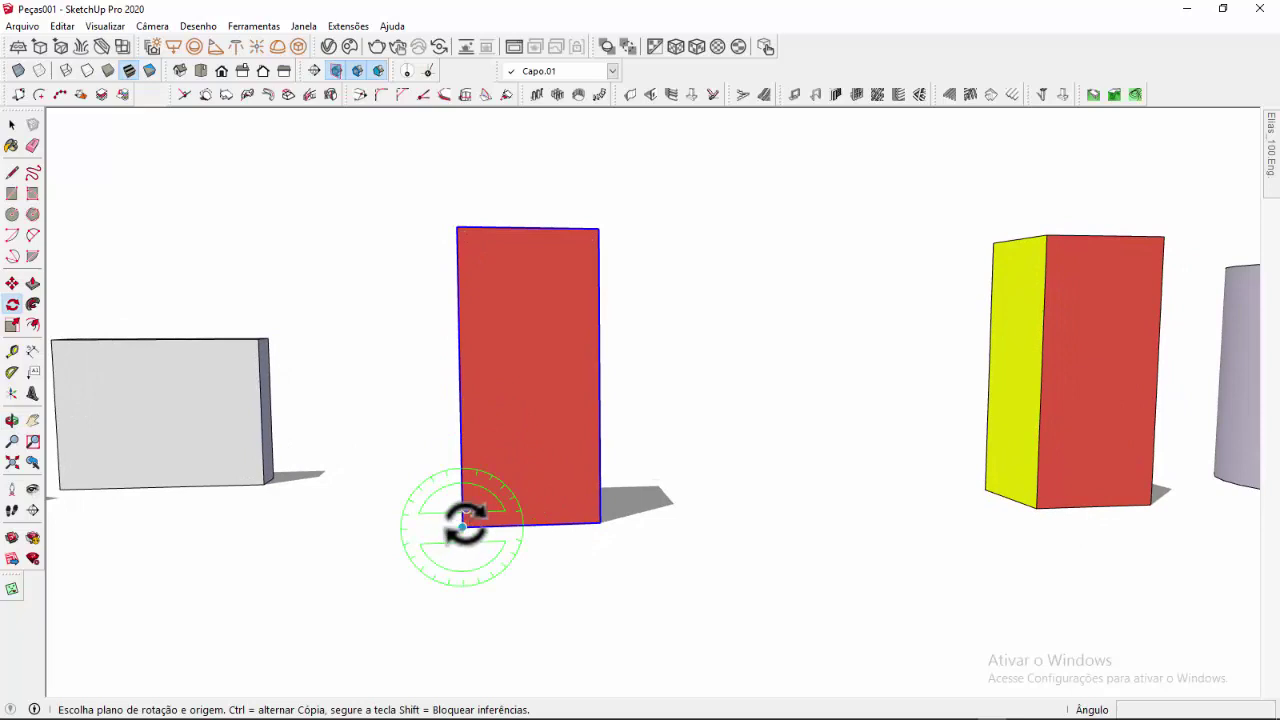
middle_click_drag(463, 518, 443, 537)
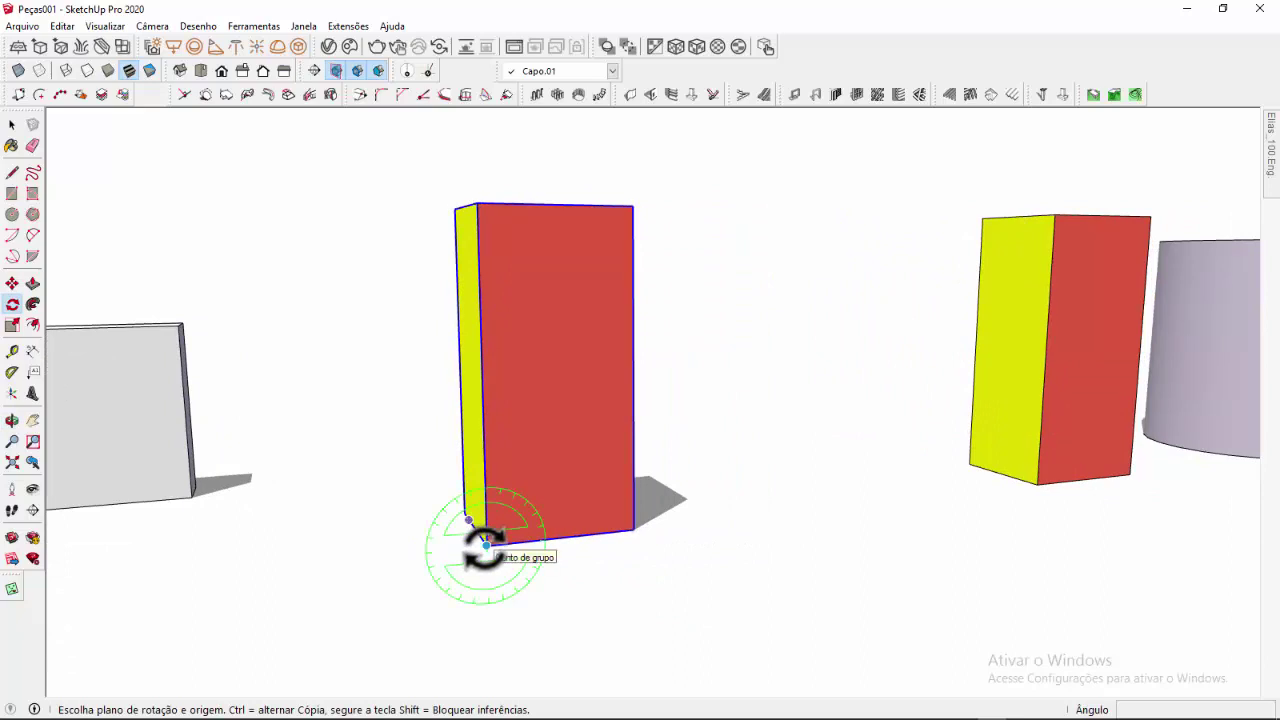
left_click(486, 543)
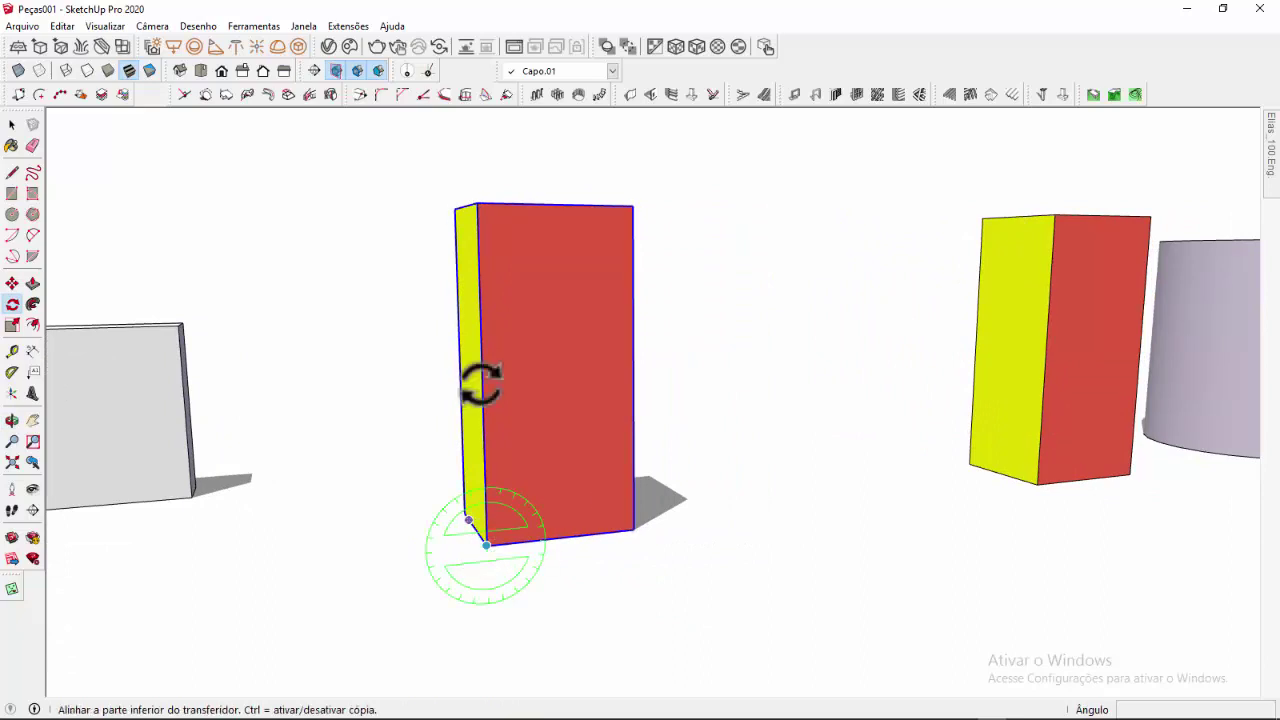
left_click(472, 204)
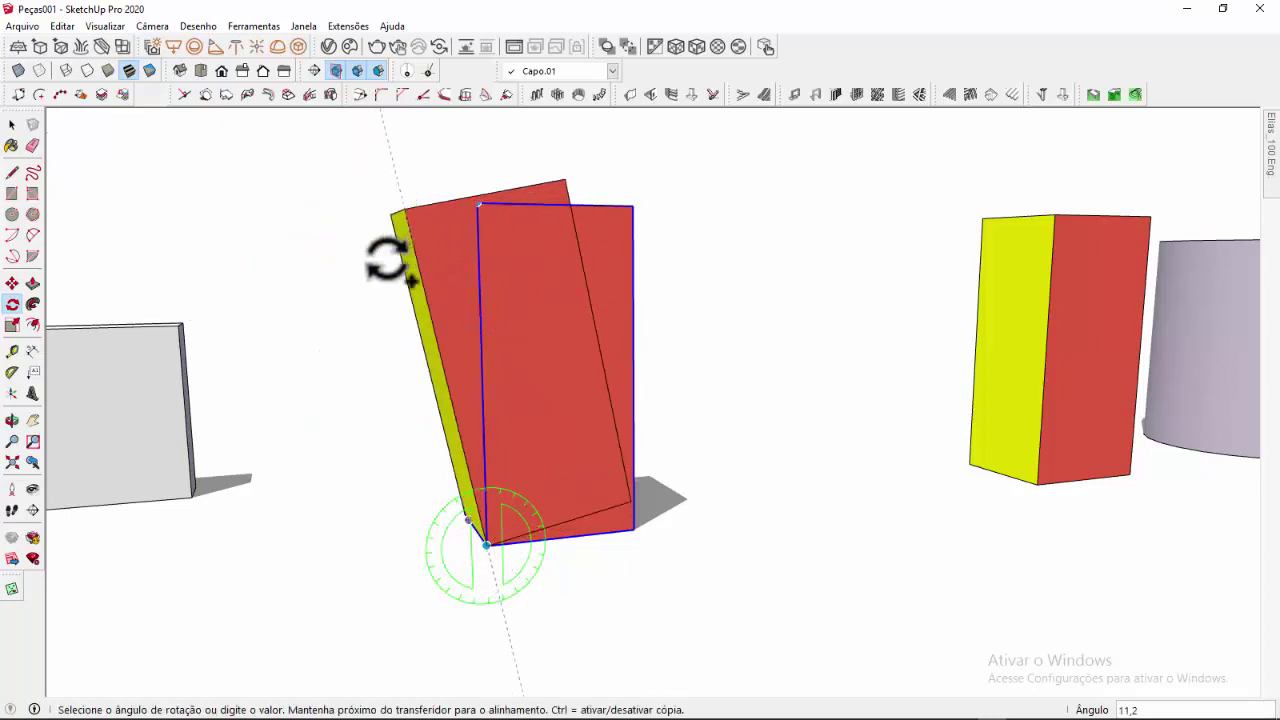
middle_click_drag(346, 292, 440, 337, "shift")
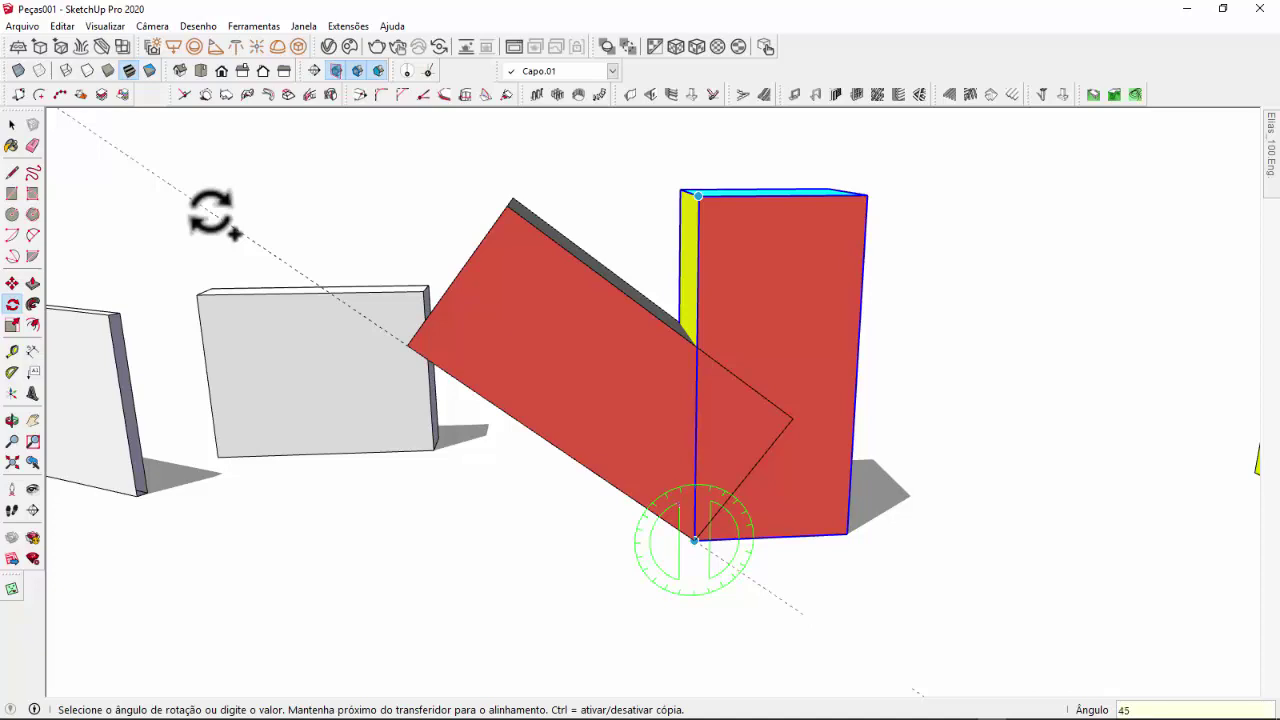
key("Return")
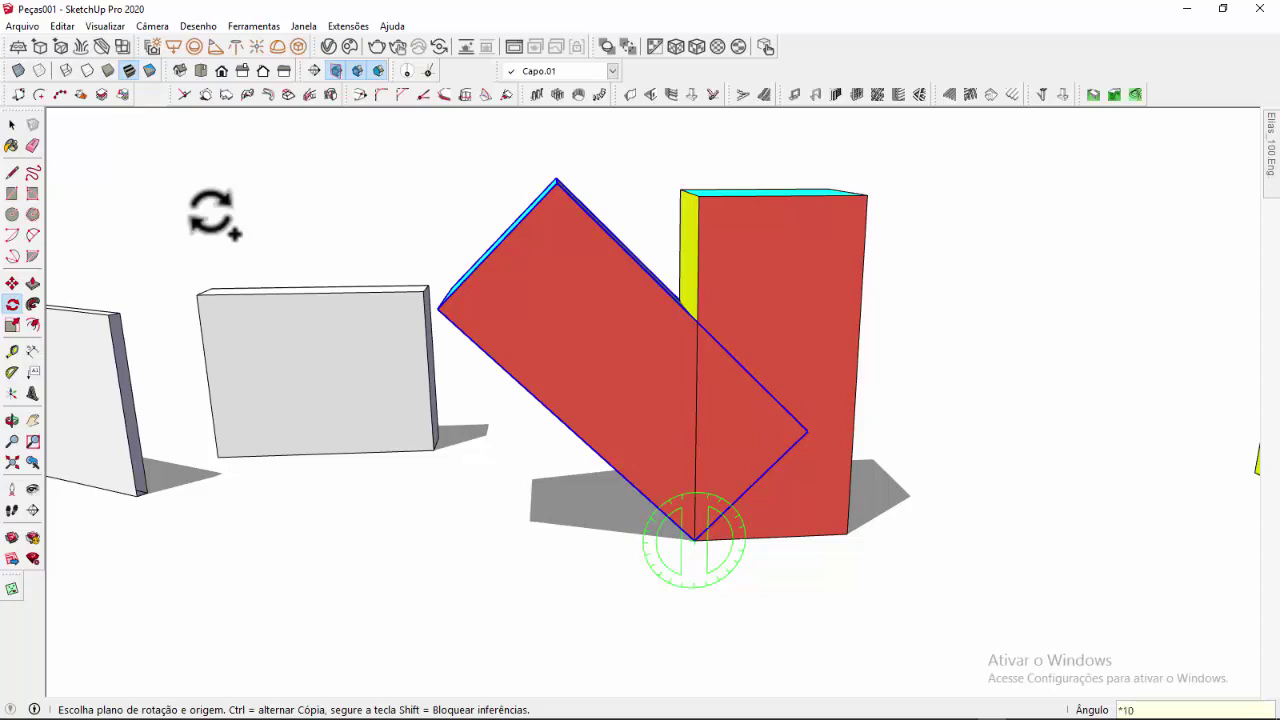
Multiply the rotated copy with *10 around the same pivot to form a radial array
key("Return")
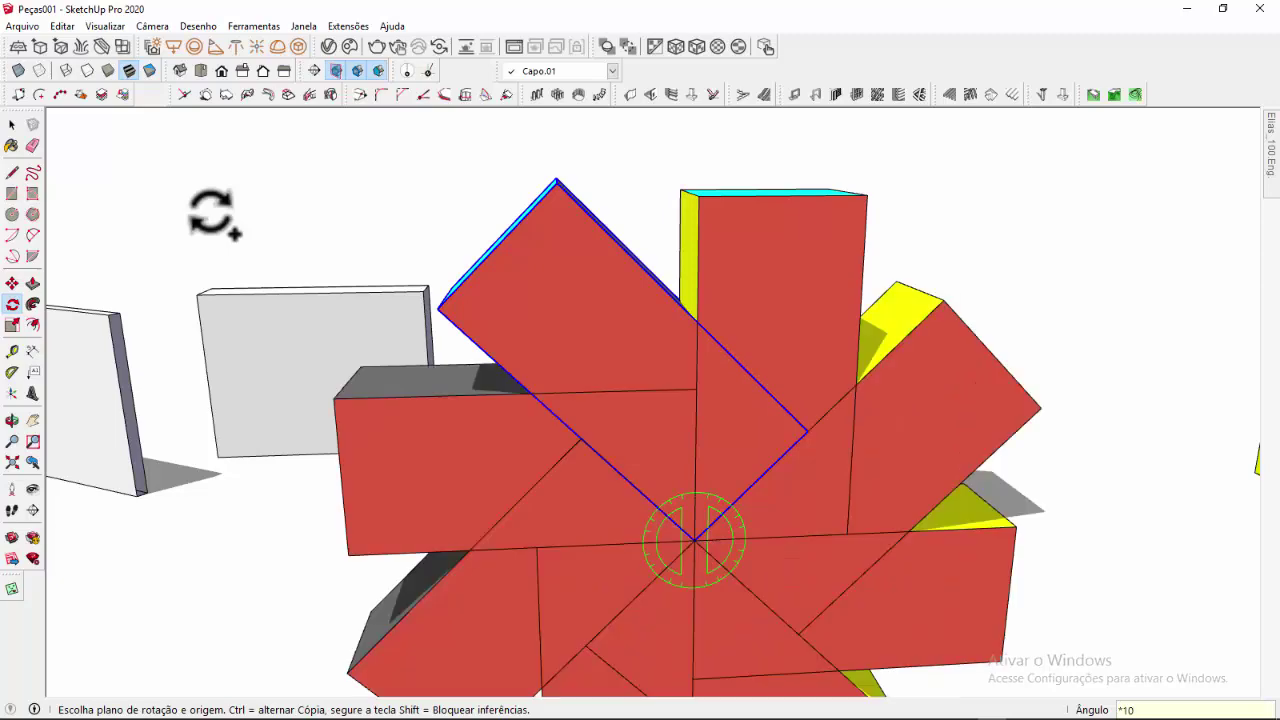
scroll(213, 212, "down", 4)
middle_click_drag(266, 357, 461, 447)
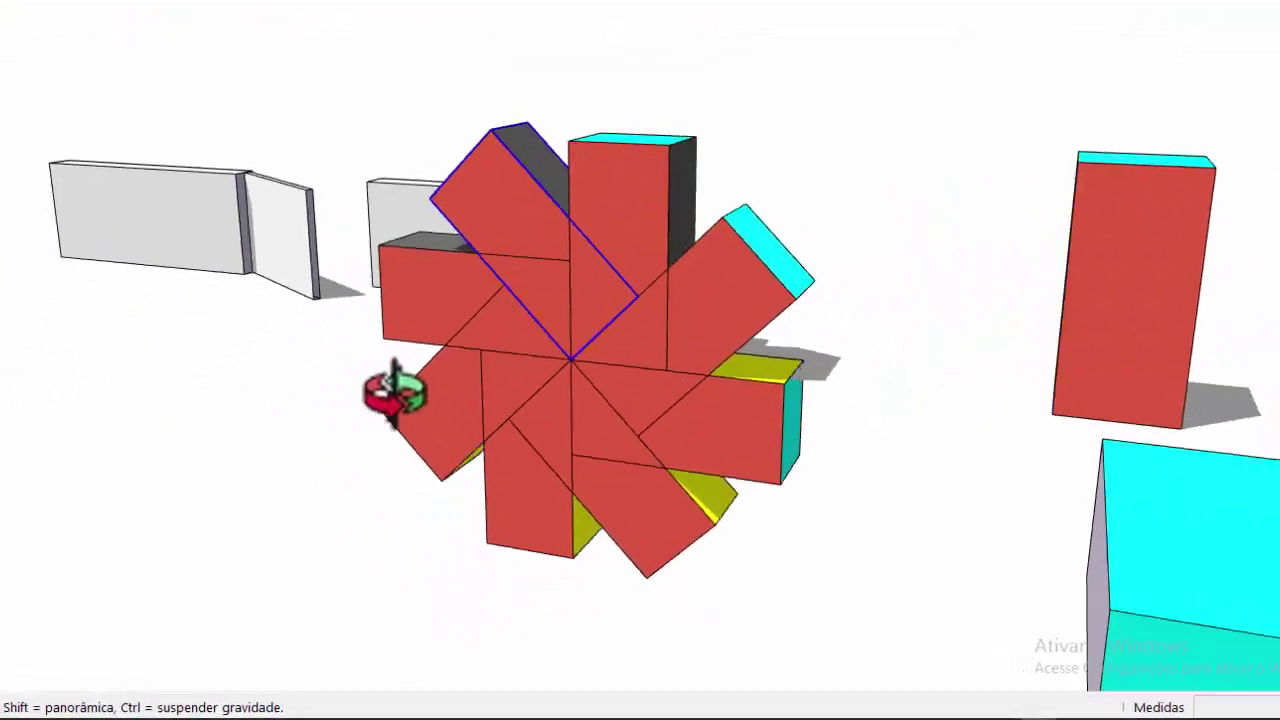
Examine the radial array of blocks from the front, side and back, together with the surrounding objects
scroll(551, 363, "up", 4)
middle_click_drag(594, 414, 796, 360)
key("q")
scroll(633, 364, "down", 5)
middle_click_drag(560, 222, 1010, 390)
scroll(752, 220, "down", 3)
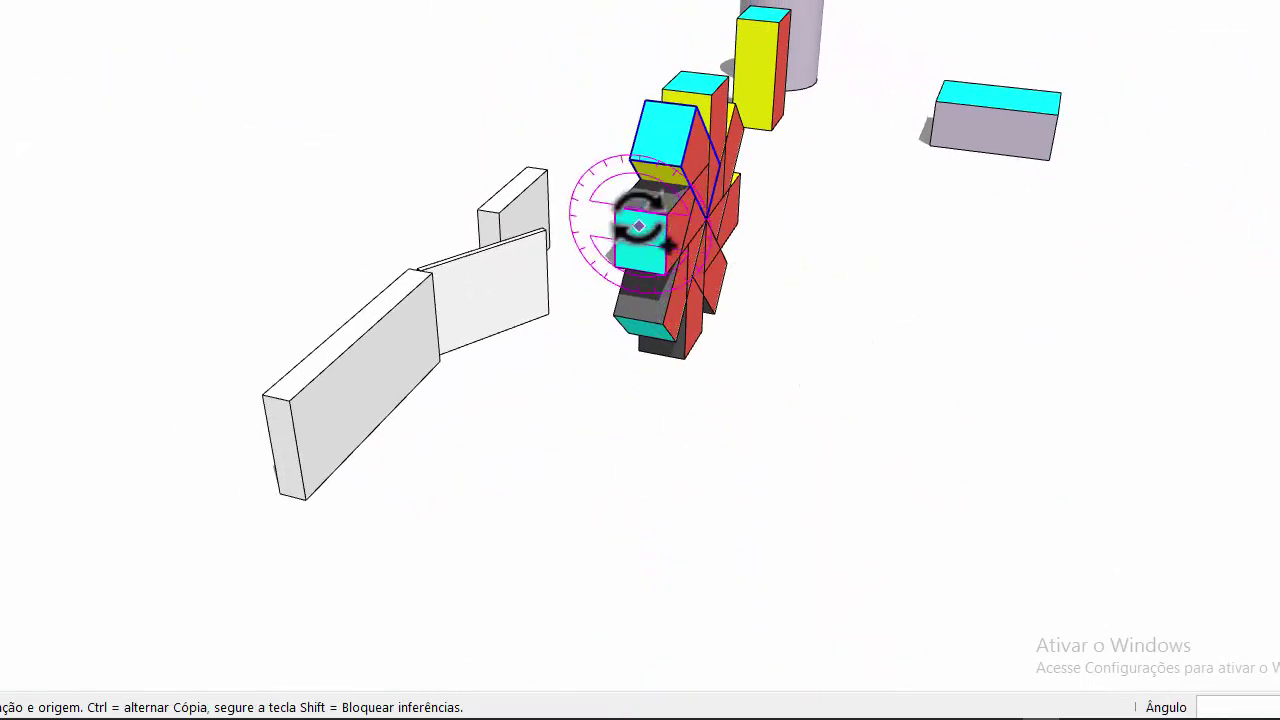
middle_click_drag(600, 222, 121, 399, "shift")
scroll(586, 350, "up", 3)
scroll(740, 365, "down", 3)
scroll(813, 373, "up", 5)
scroll(813, 373, "down", 5)
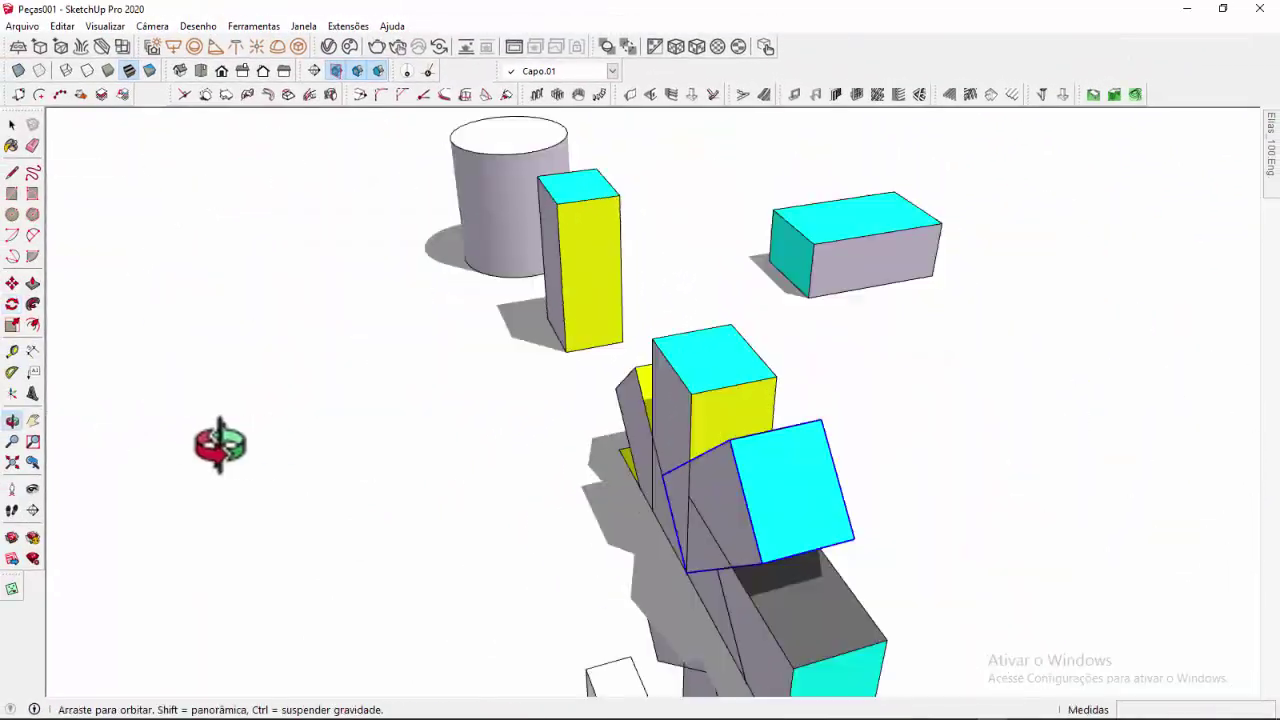
middle_click_drag(220, 445, 80, 438)
middle_click_drag(743, 409, 403, 366)
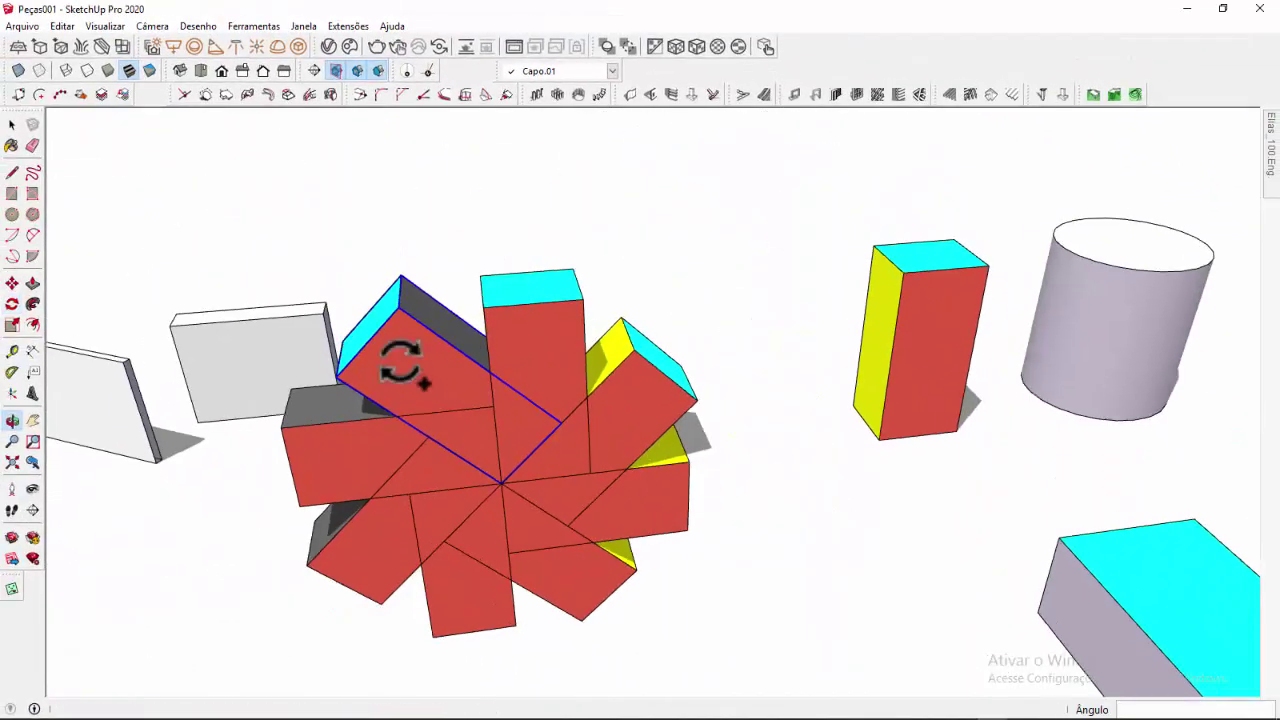
Open the single copied block group beside the cylinder for editing
scroll(403, 366, "down", 3)
middle_click_drag(701, 351, 567, 394, "shift")
scroll(567, 394, "up", 3)
key("space")
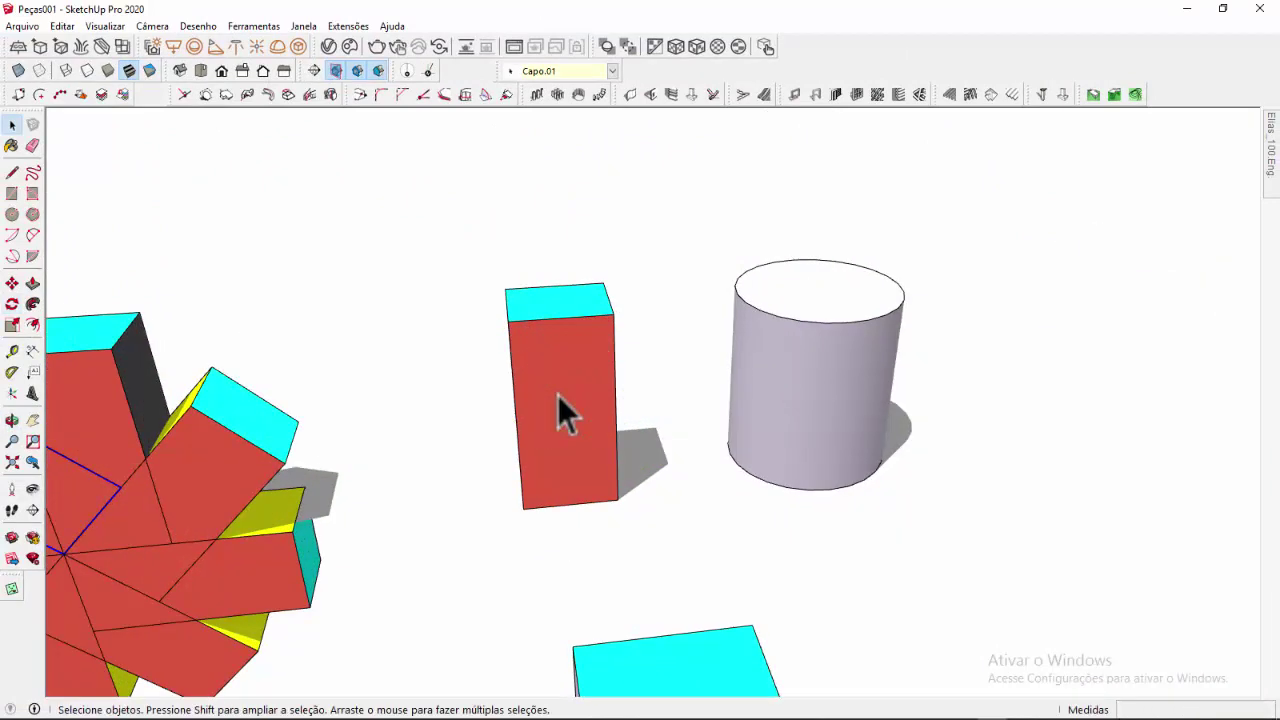
middle_click_drag(548, 462, 651, 457)
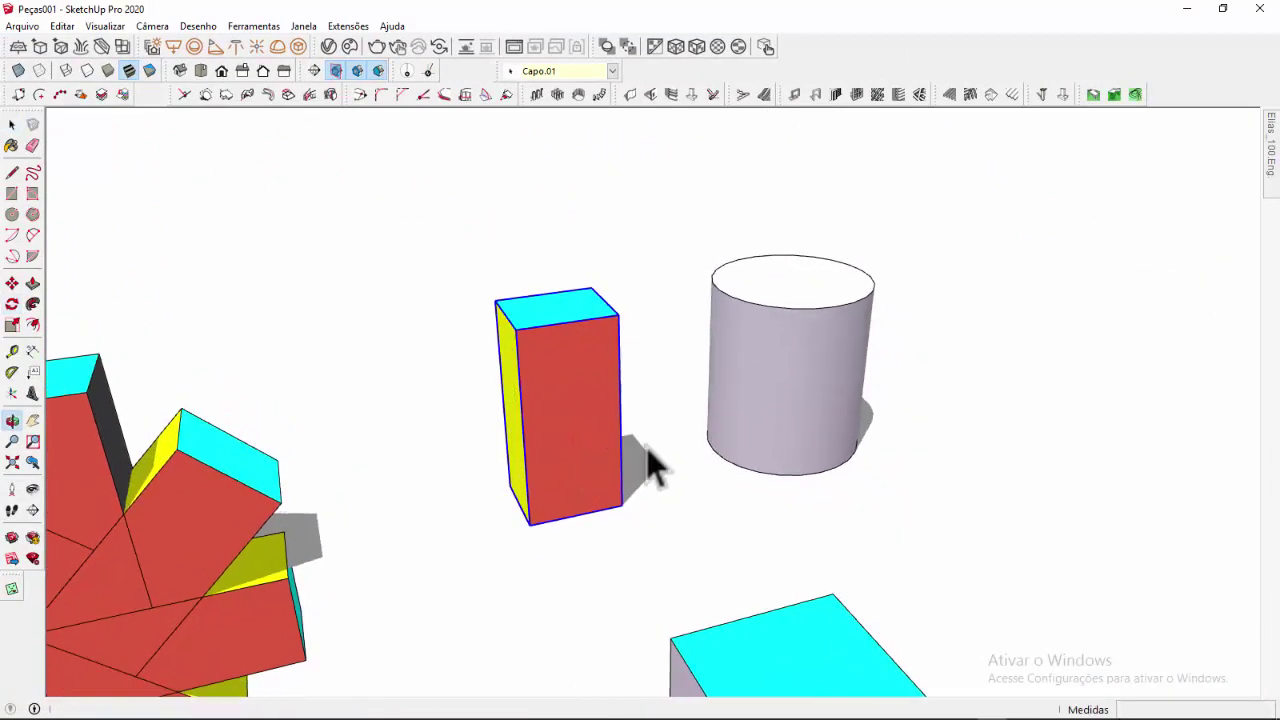
middle_click_drag(743, 371, 542, 152)
left_click(596, 317)
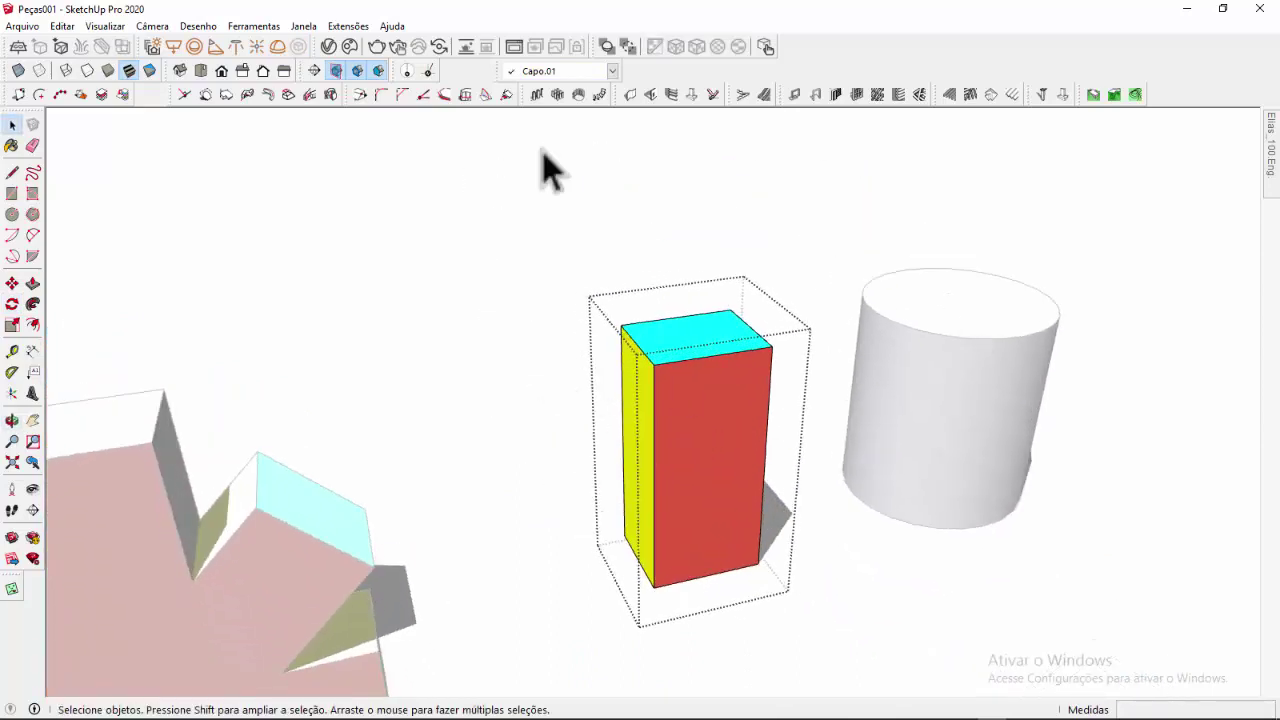
Rotate the block's cyan top face about 39° in the horizontal plane around its corner nearest the cylinder, and close the group
middle_click_drag(704, 349, 674, 436)
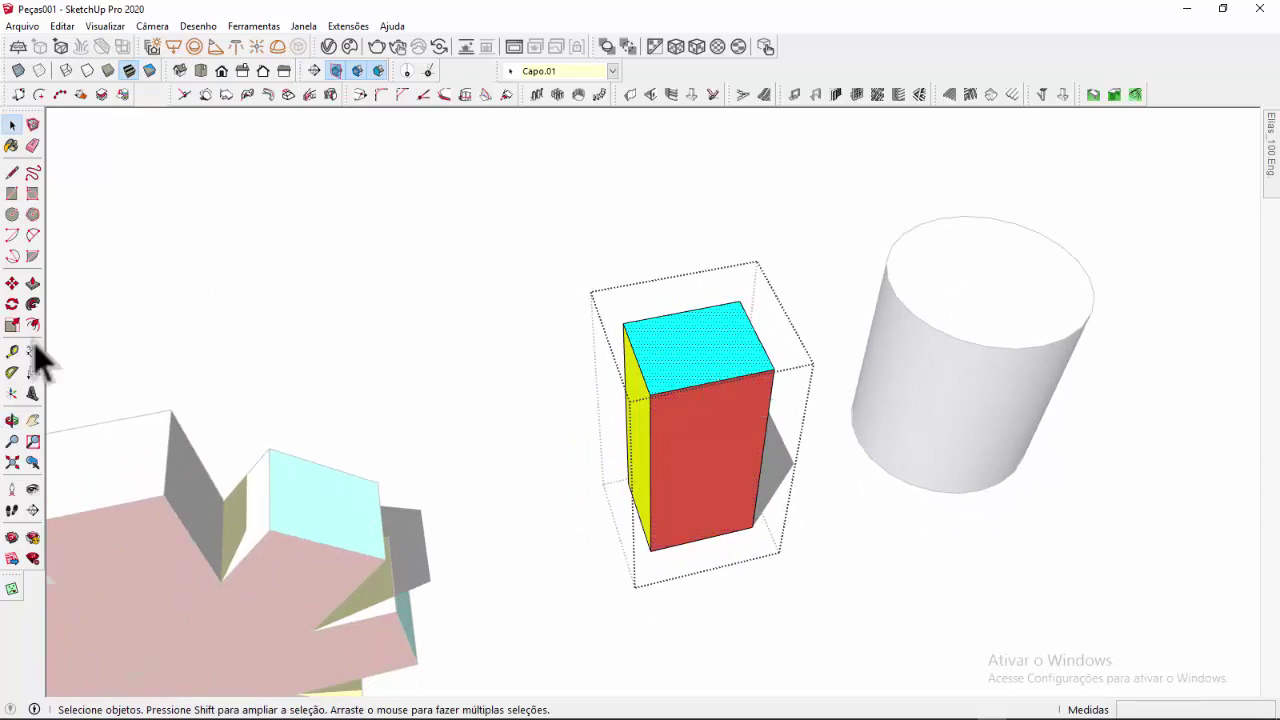
left_click(11, 304)
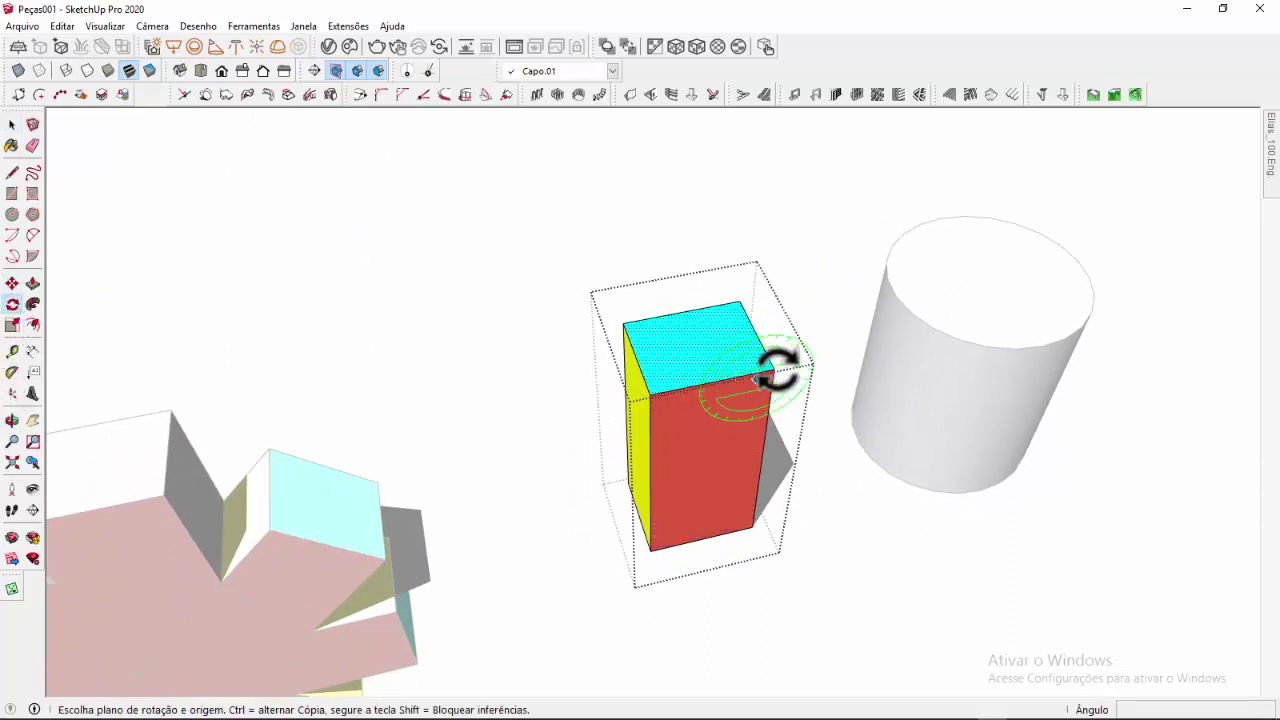
scroll(775, 370, "up", 1)
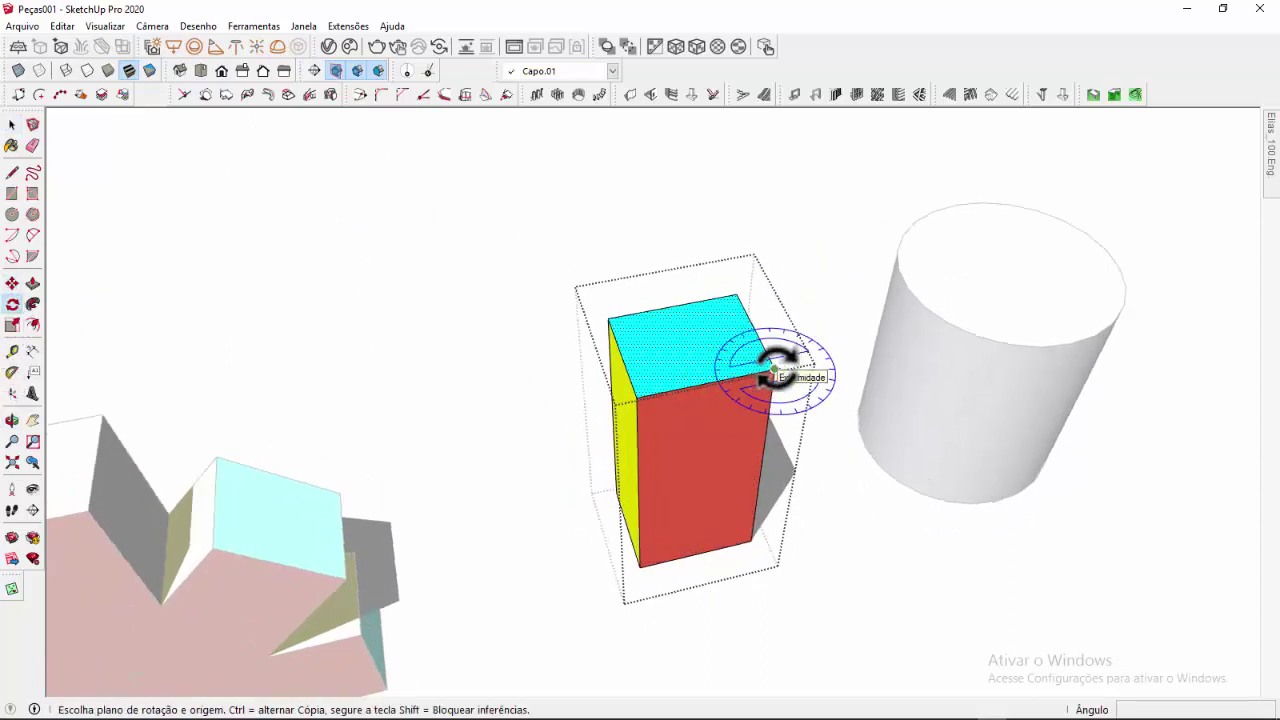
left_click(775, 370)
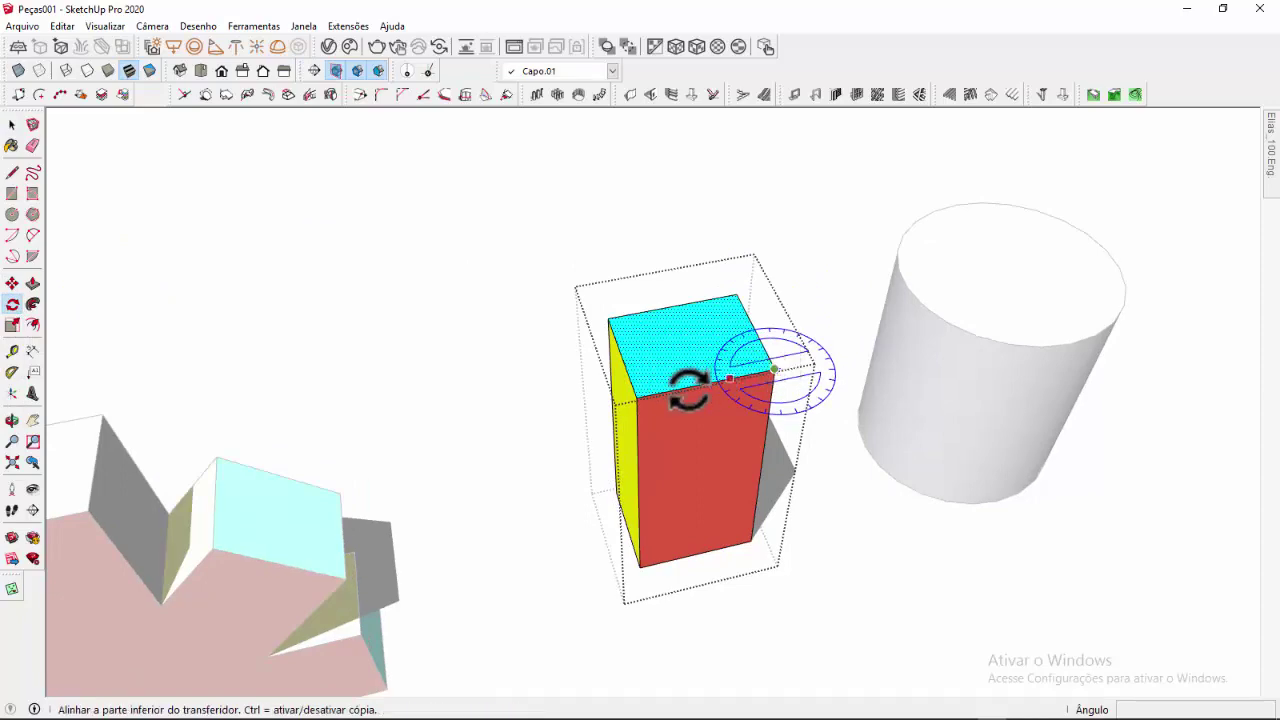
left_click(608, 320)
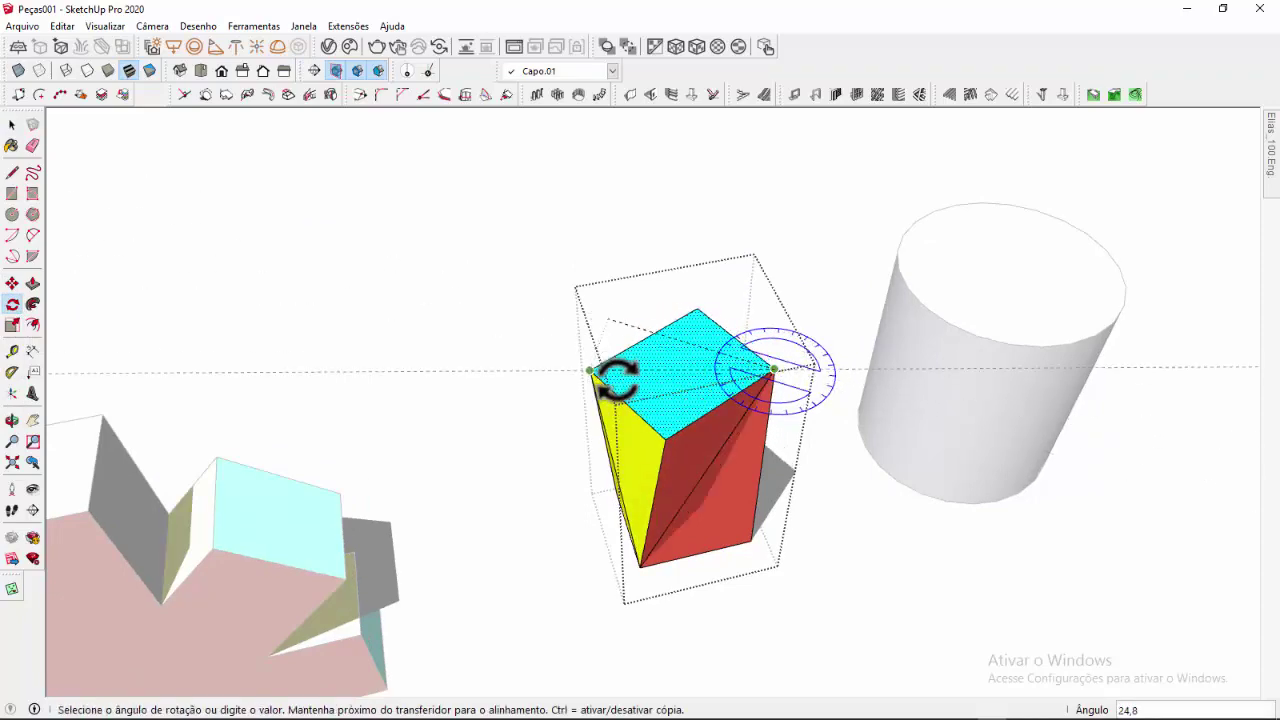
middle_click_drag(714, 300, 1080, 266)
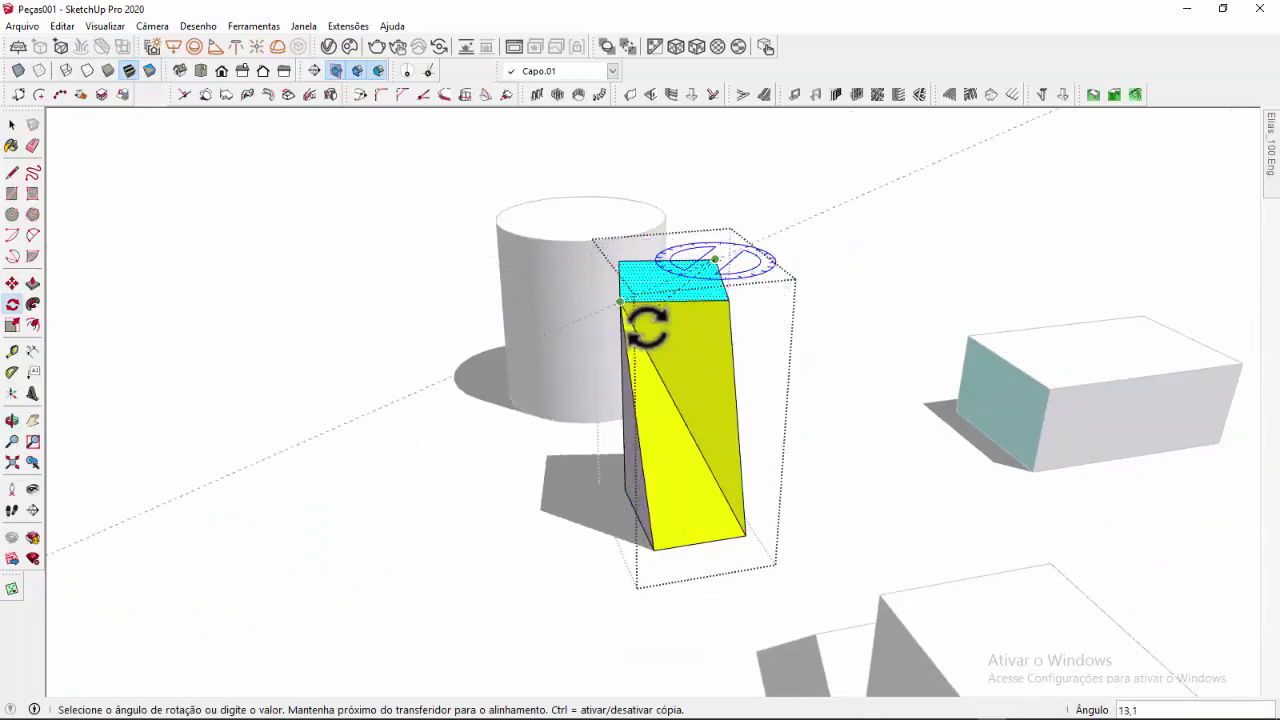
middle_click_drag(790, 318, 638, 292)
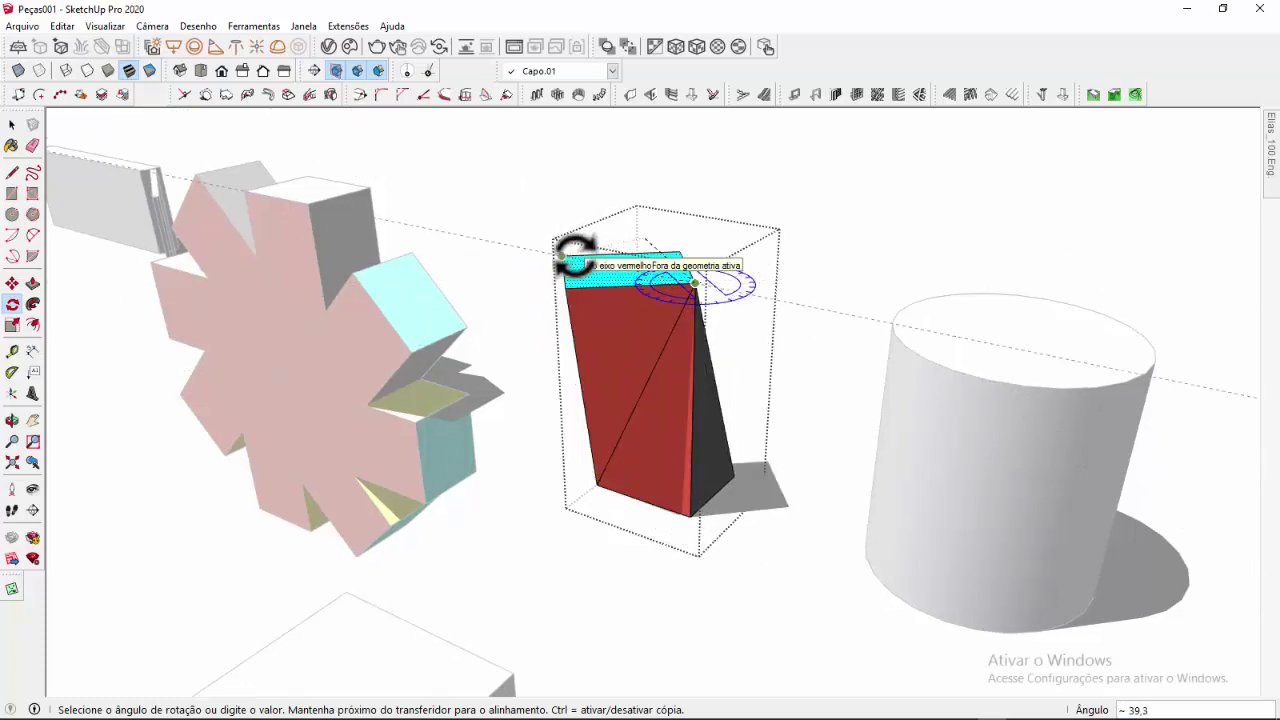
left_click(586, 257)
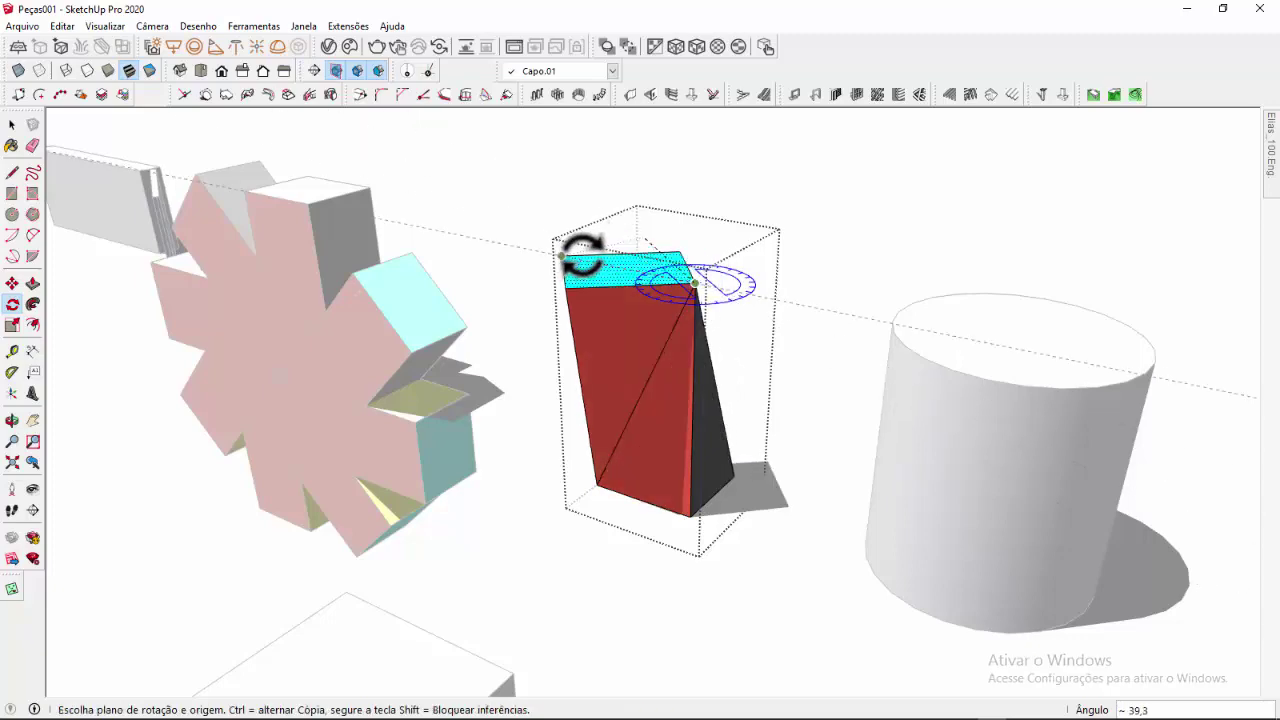
scroll(560, 262, "down", 3)
middle_click_drag(533, 272, 678, 372)
key("space")
left_click(520, 279)
Examine the finished rotation examples from the front and back: the twisted block, the radial array and the hinged panels
scroll(520, 279, "down", 3)
middle_click_drag(523, 323, 656, 322, "shift")
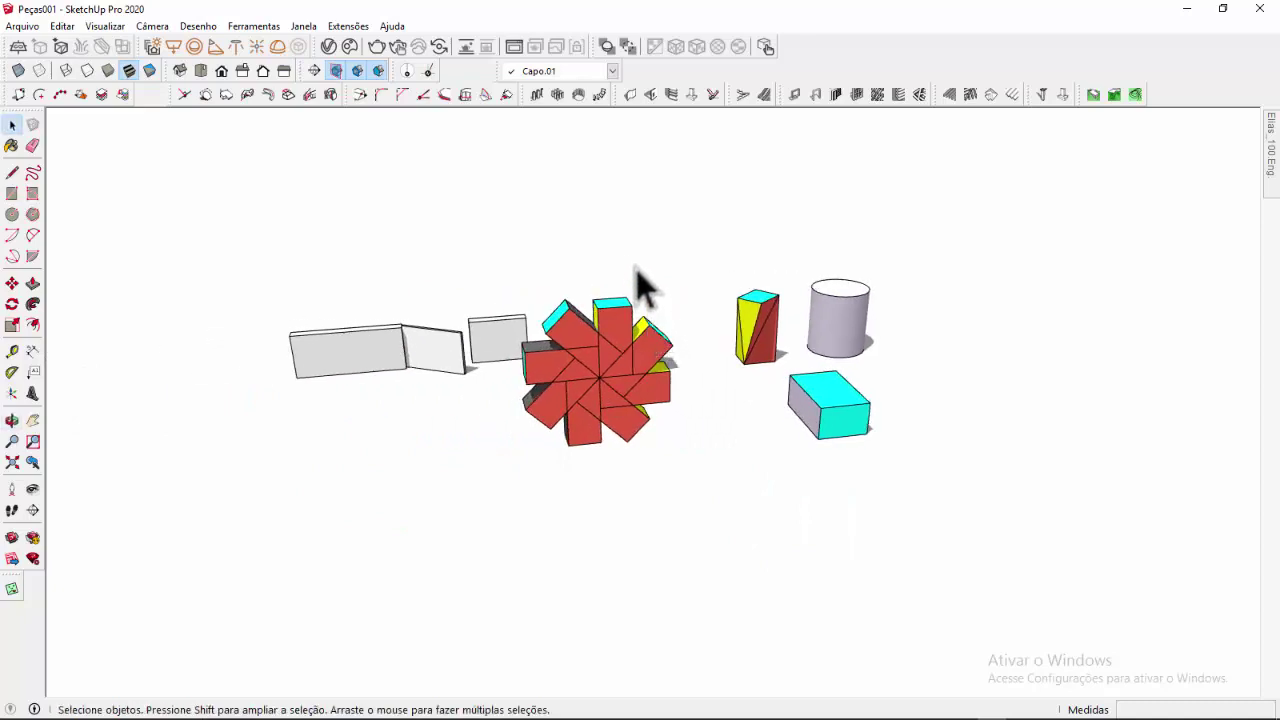
middle_click_drag(430, 428, 523, 437)
scroll(521, 425, "up", 4)
middle_click_drag(604, 443, 551, 374)
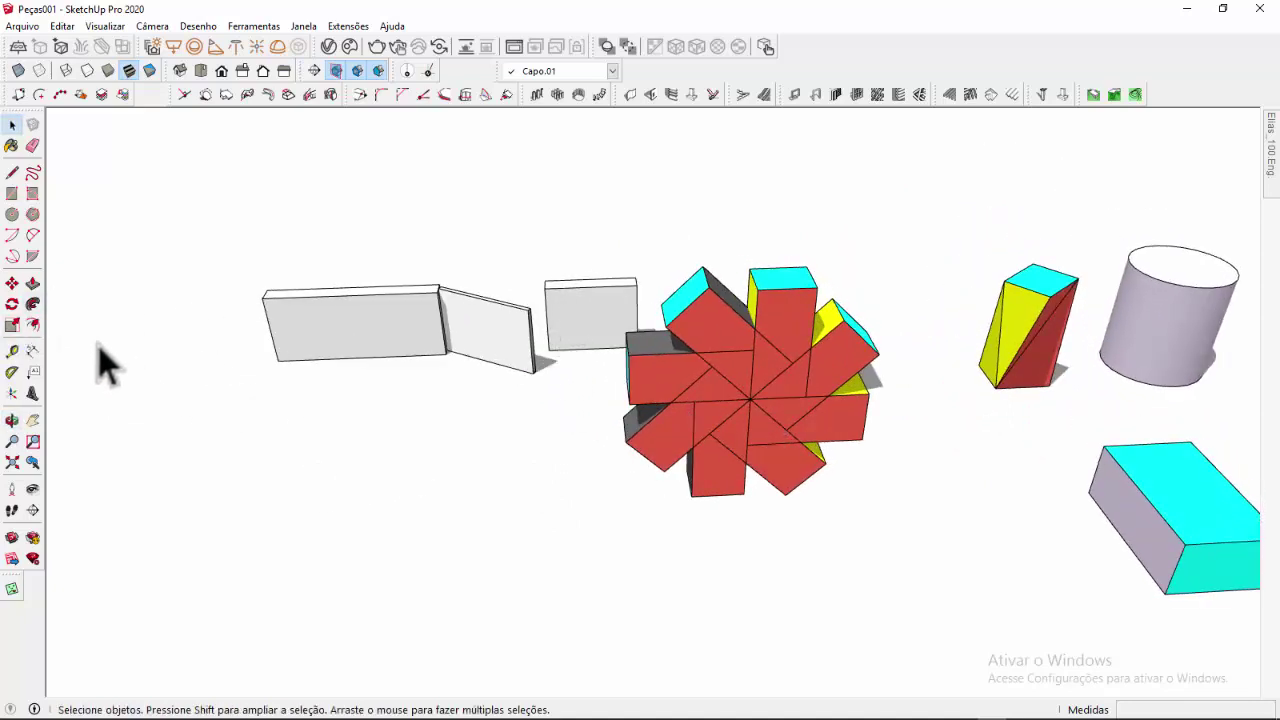
middle_click_drag(320, 391, 749, 514)
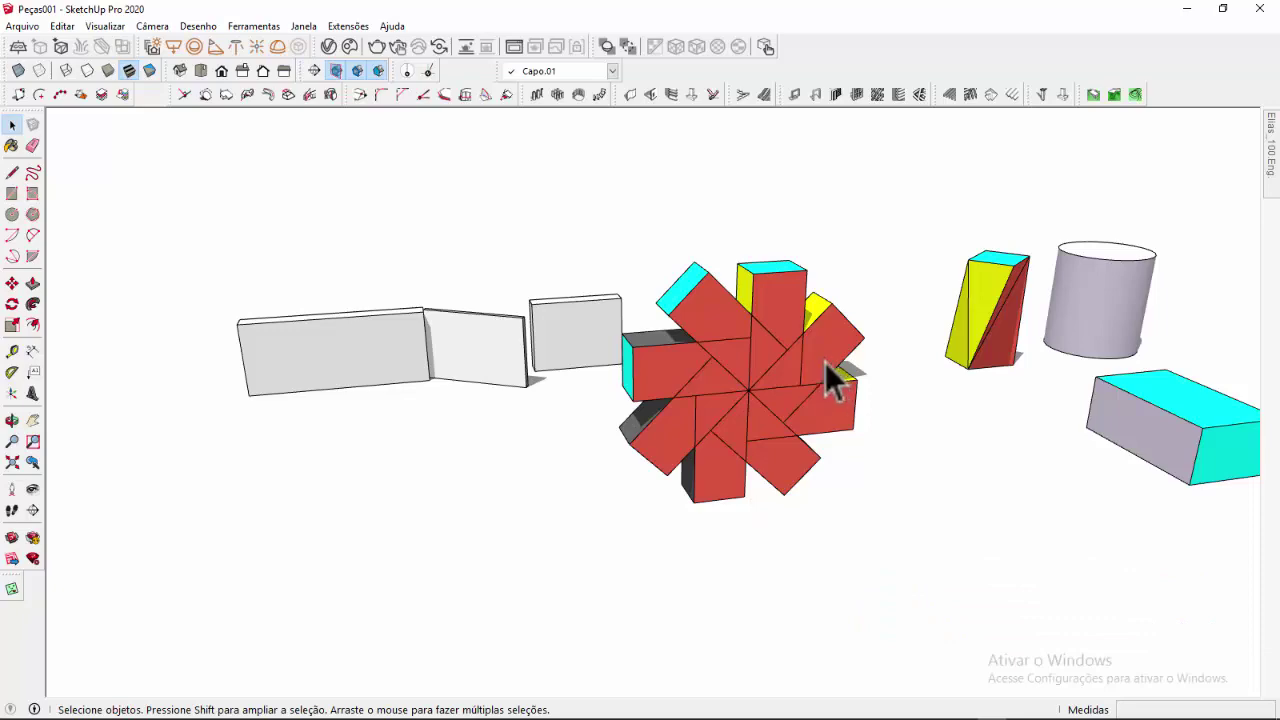
middle_click_drag(505, 268, 452, 493)
mouse_move(287, 427)
middle_mouse_down()
mouse_move(251, 363)
mouse_move(414, 366)
mouse_move(323, 380)
mouse_move(471, 390)
mouse_move(691, 357)
middle_mouse_up()
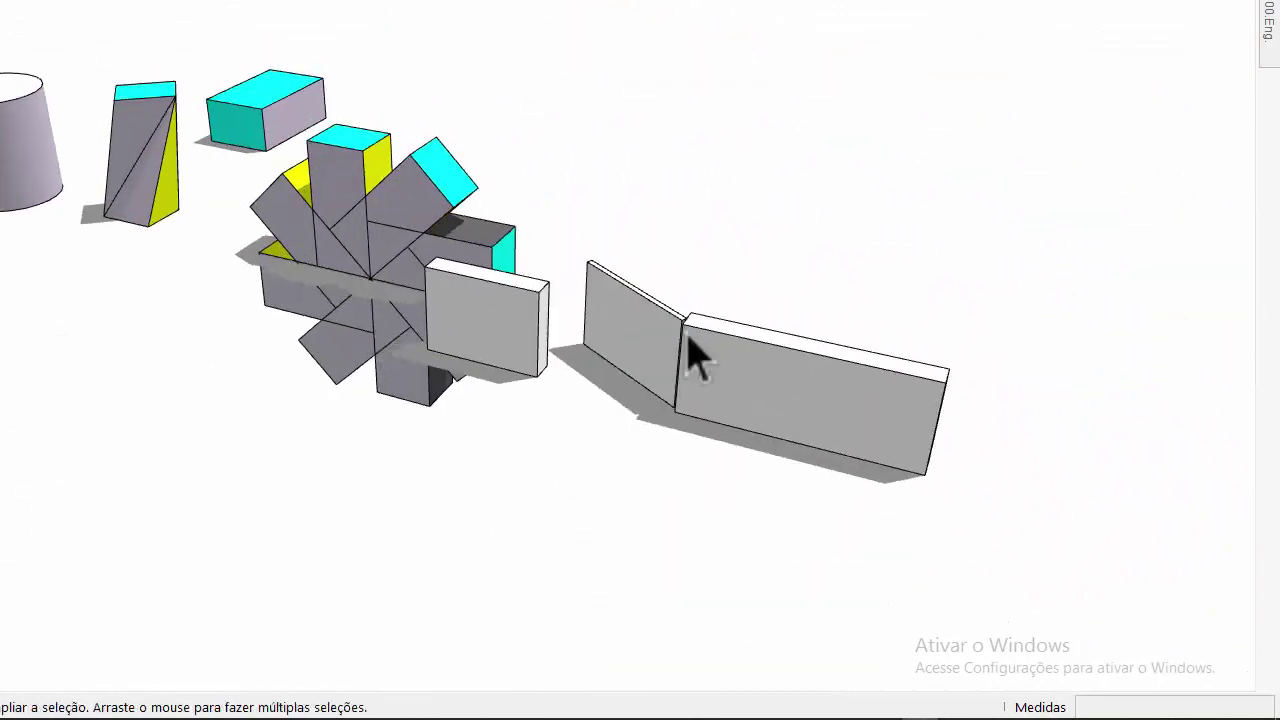